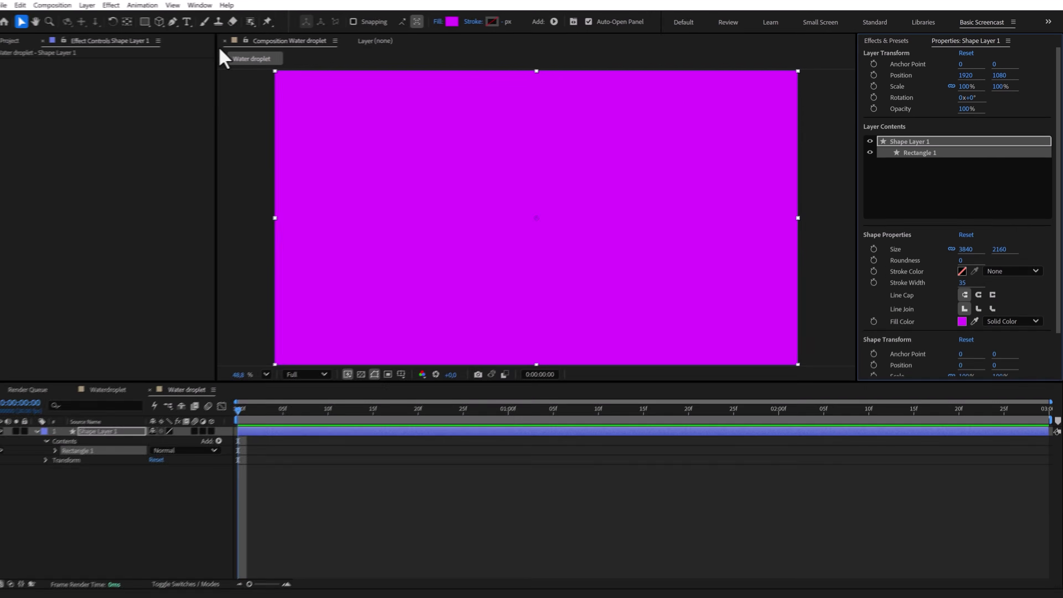
Step: Show the shape layer's properties and change the full-frame rectangle's fill from a solid color to a linear gradient
click(204, 5)
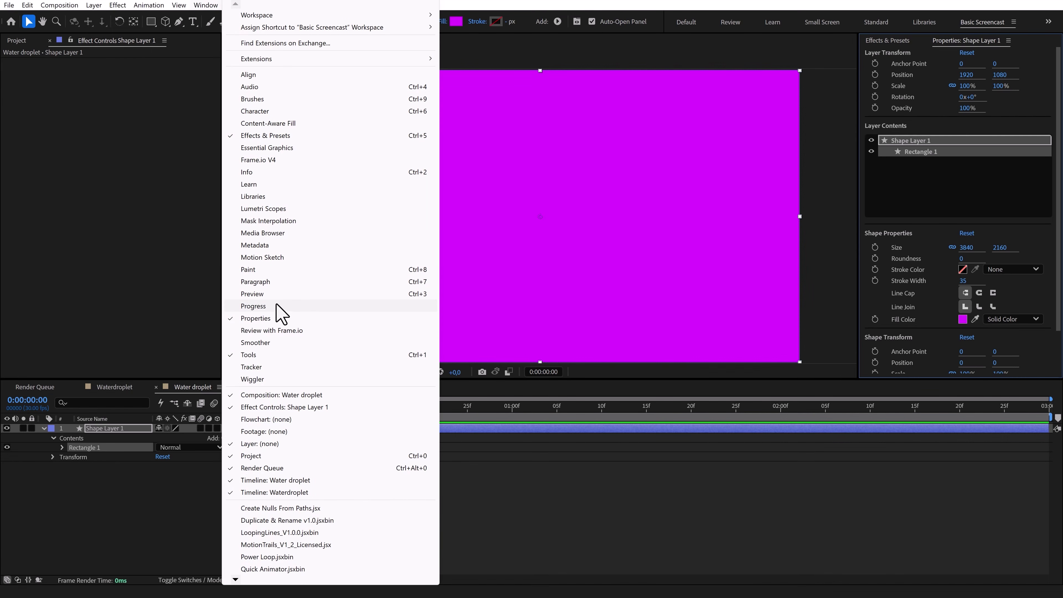
click(276, 319)
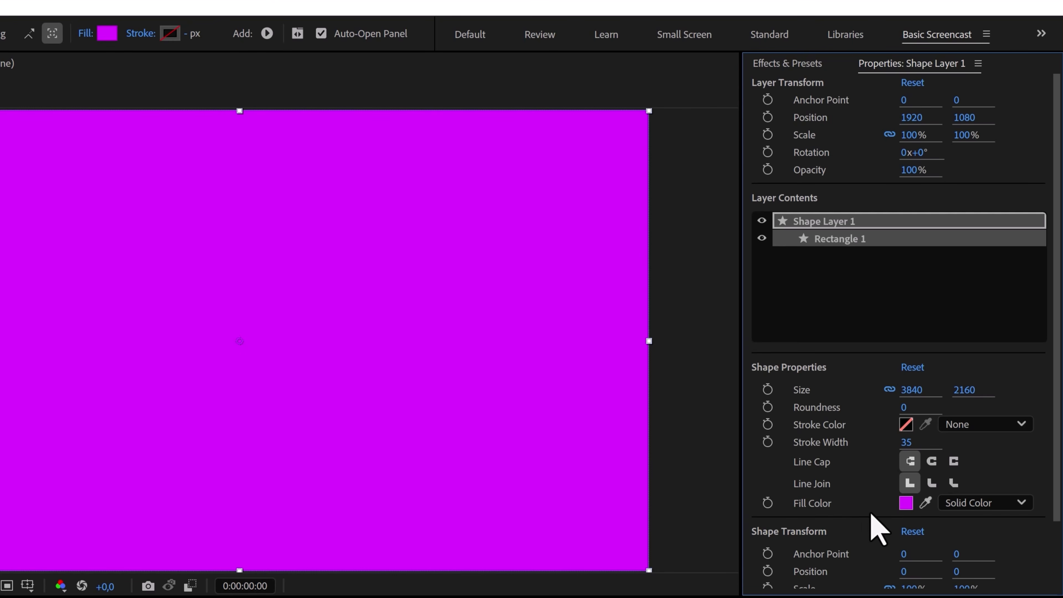
click(994, 502)
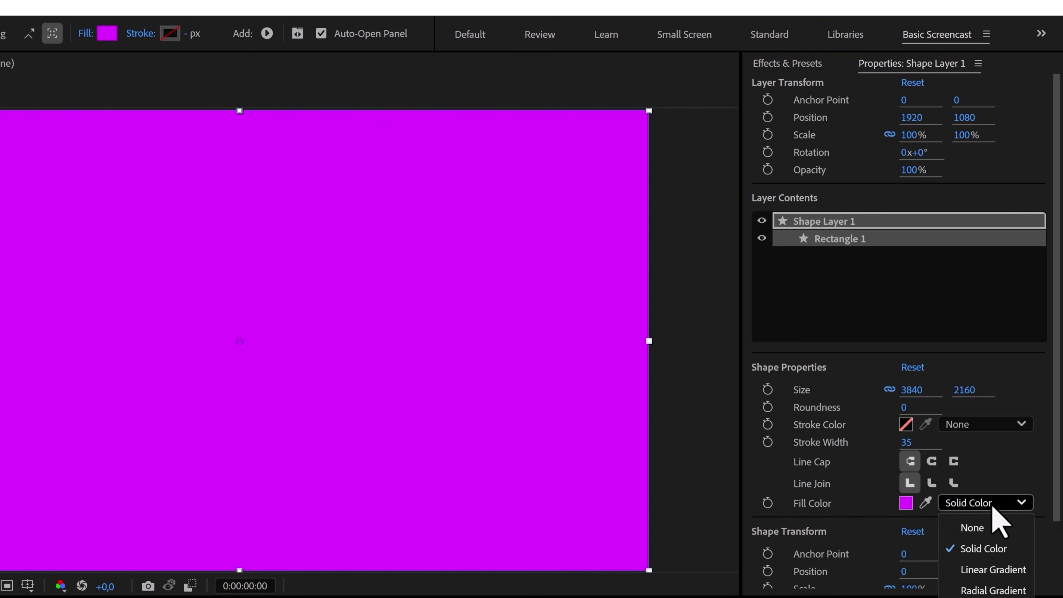
click(994, 570)
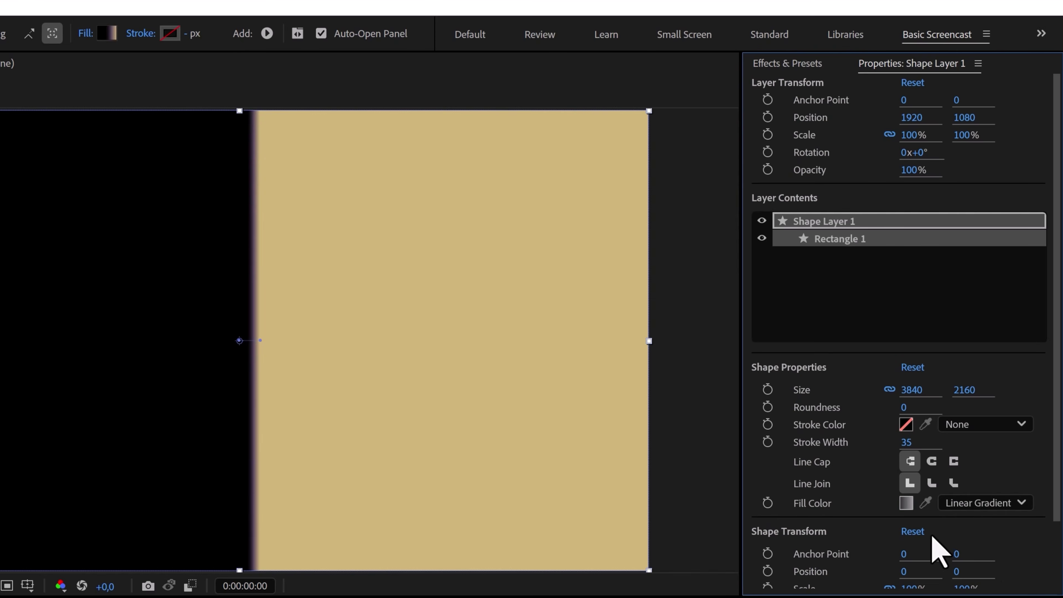
Step: Set the rectangle's gradient colors to white FFFFFF at the start and light blue 95E2FD at the end
click(905, 504)
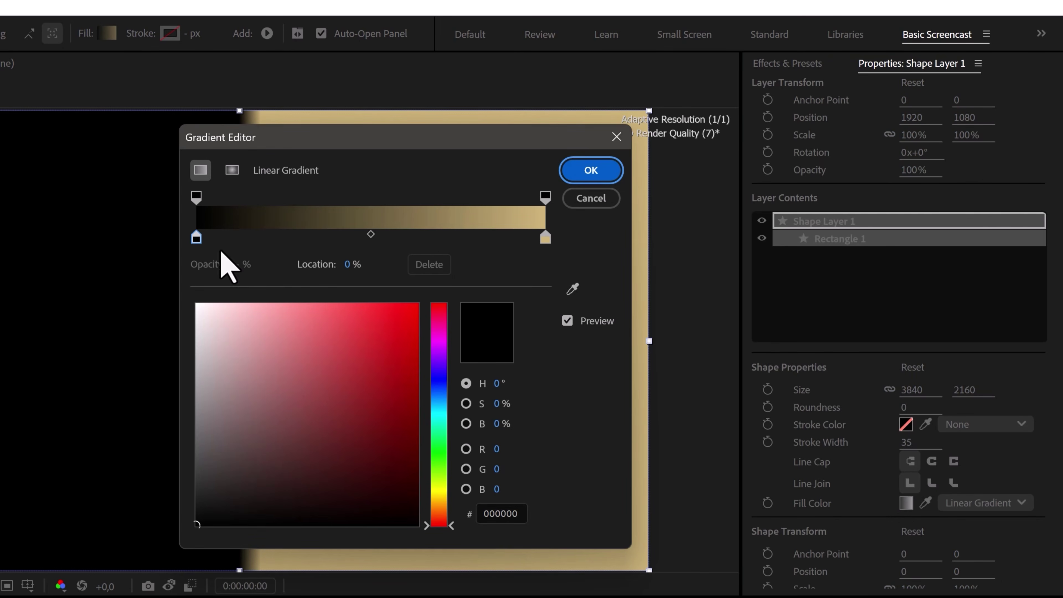
drag(197, 524, 197, 304)
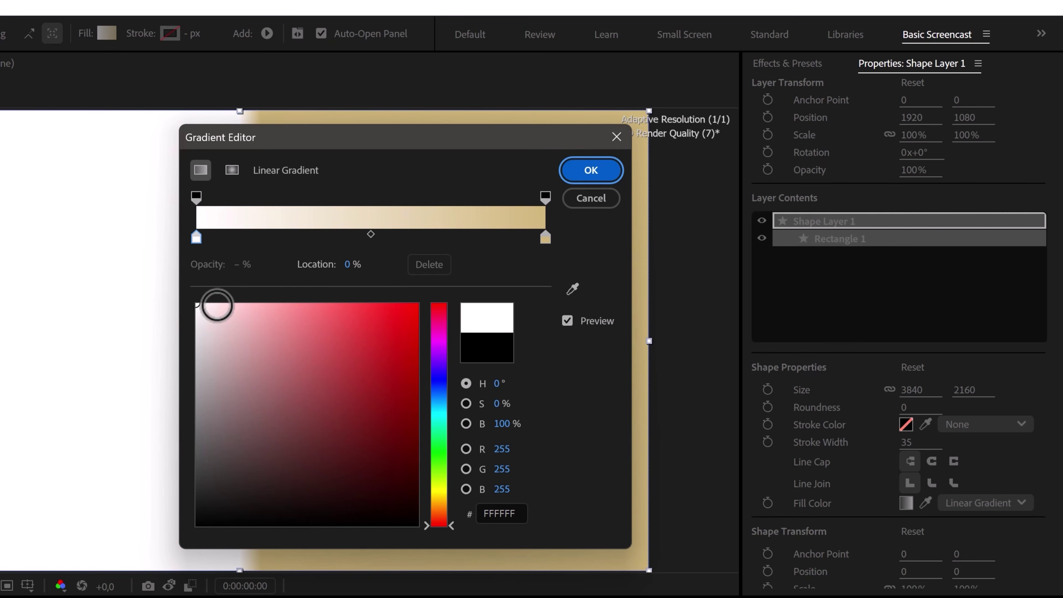
click(545, 237)
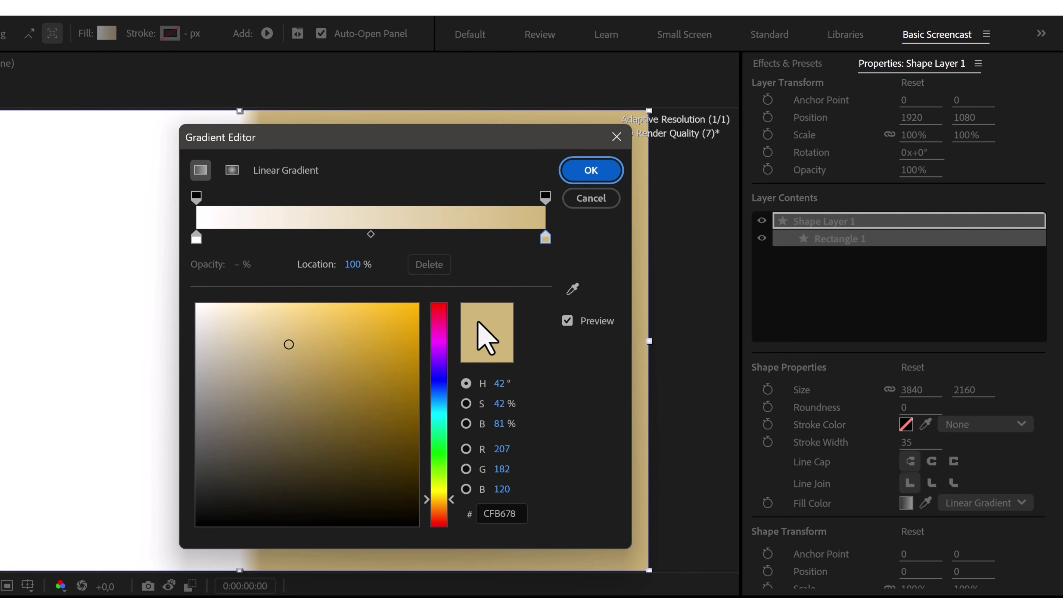
drag(437, 435, 439, 401)
drag(292, 332, 287, 304)
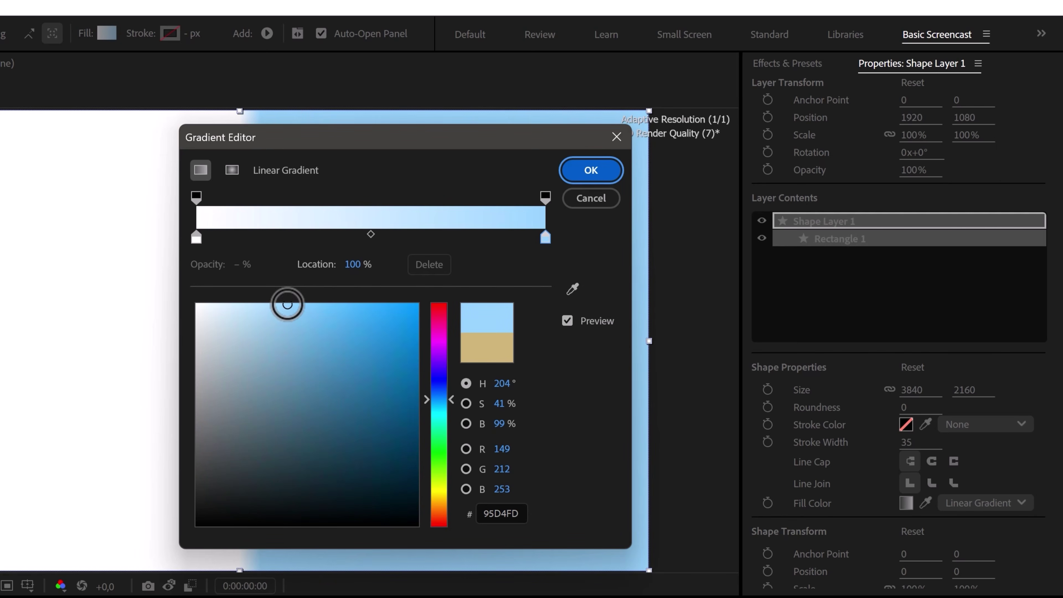
drag(431, 412, 436, 405)
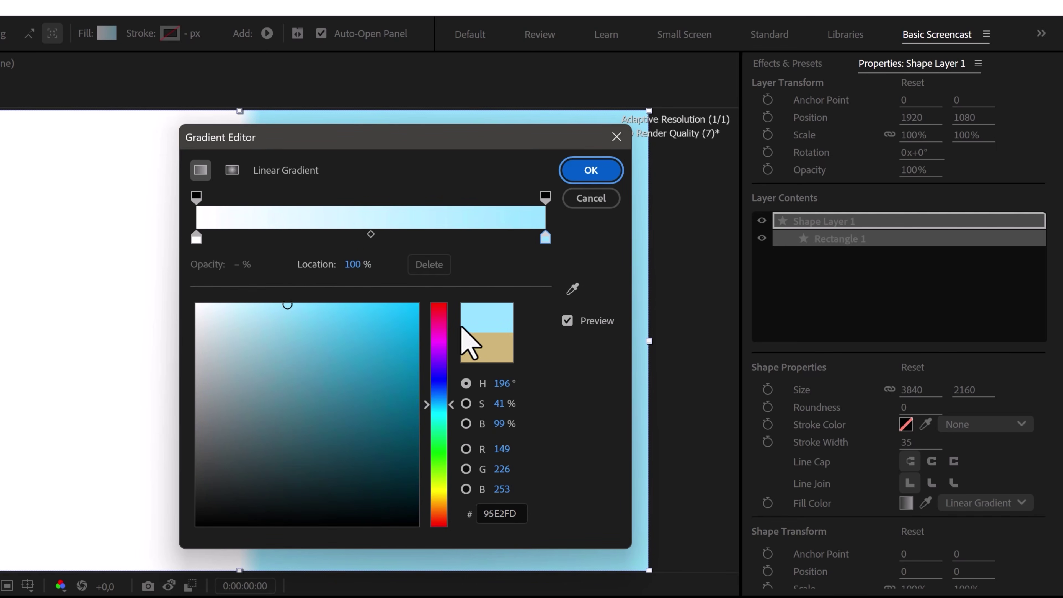
click(584, 171)
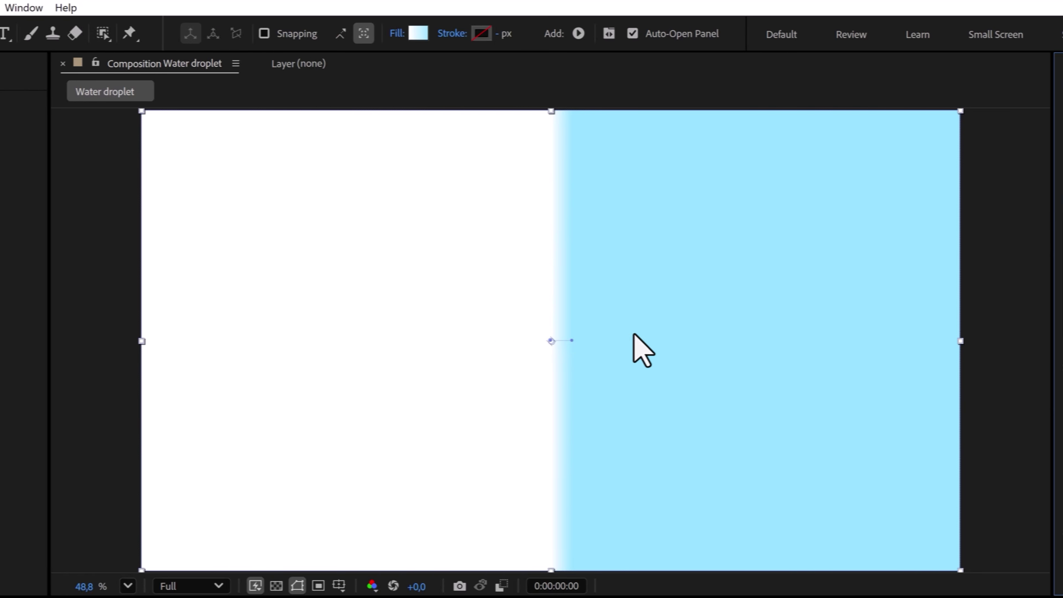
Step: Run the rectangle's gradient vertically with blue above and white below, and rename the layer Background
drag(571, 340, 559, 197)
drag(560, 340, 555, 481)
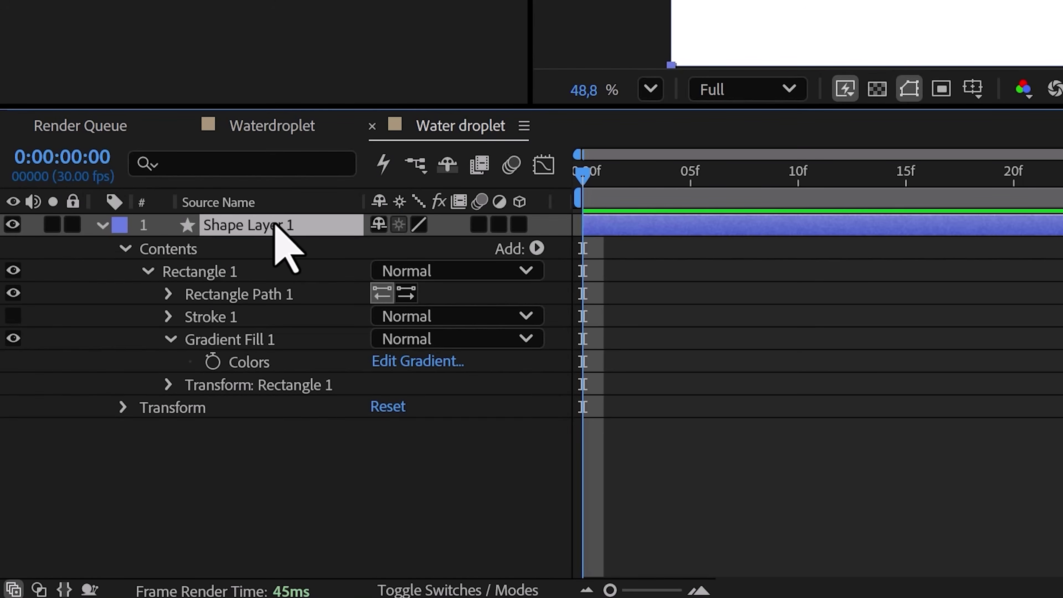
key(Return)
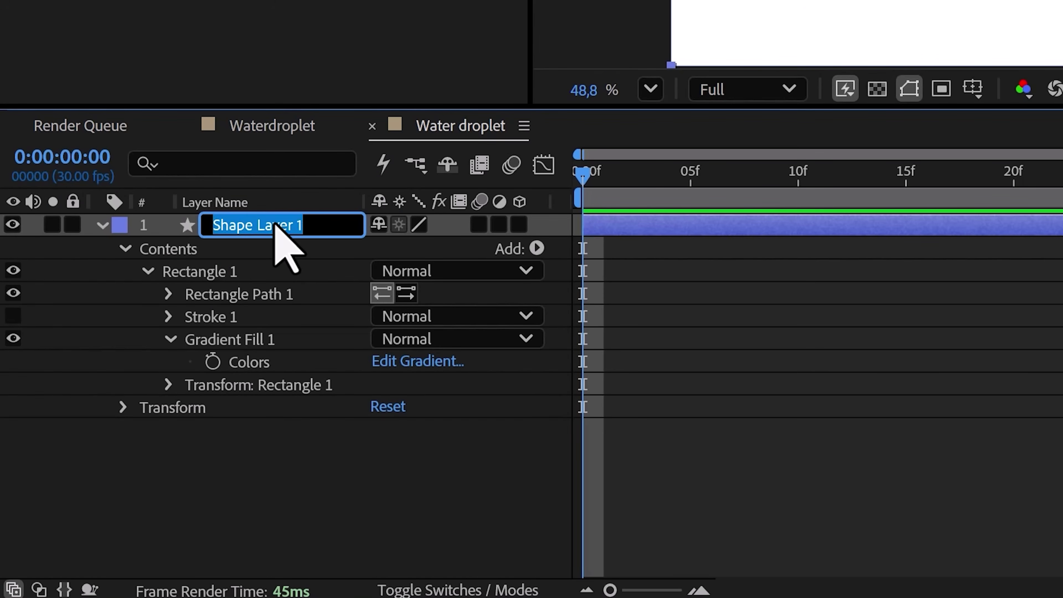
text(Background)
key(Return)
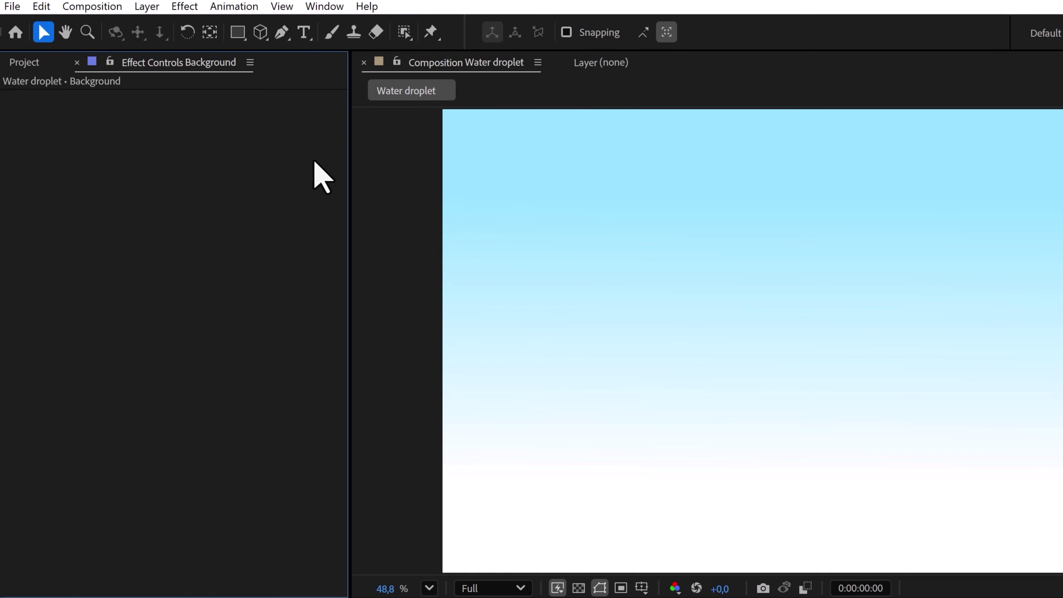
Step: Draw a new rectangle about 4054 by 530 px across the lower part of the composition
click(238, 32)
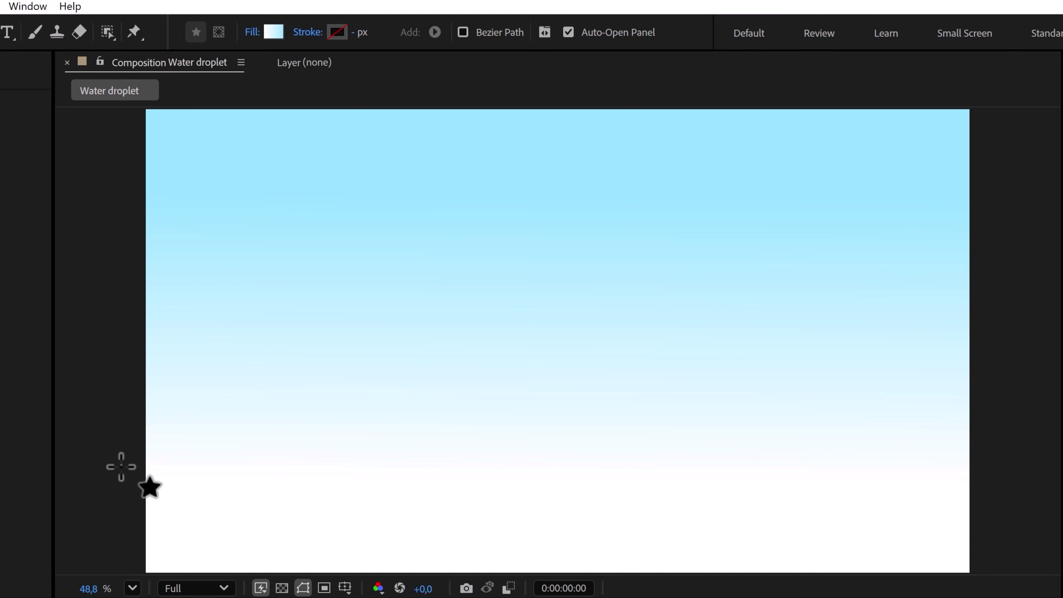
mouse_move(121, 466)
mouse_down()
mouse_move(918, 550)
mouse_move(990, 581)
mouse_up()
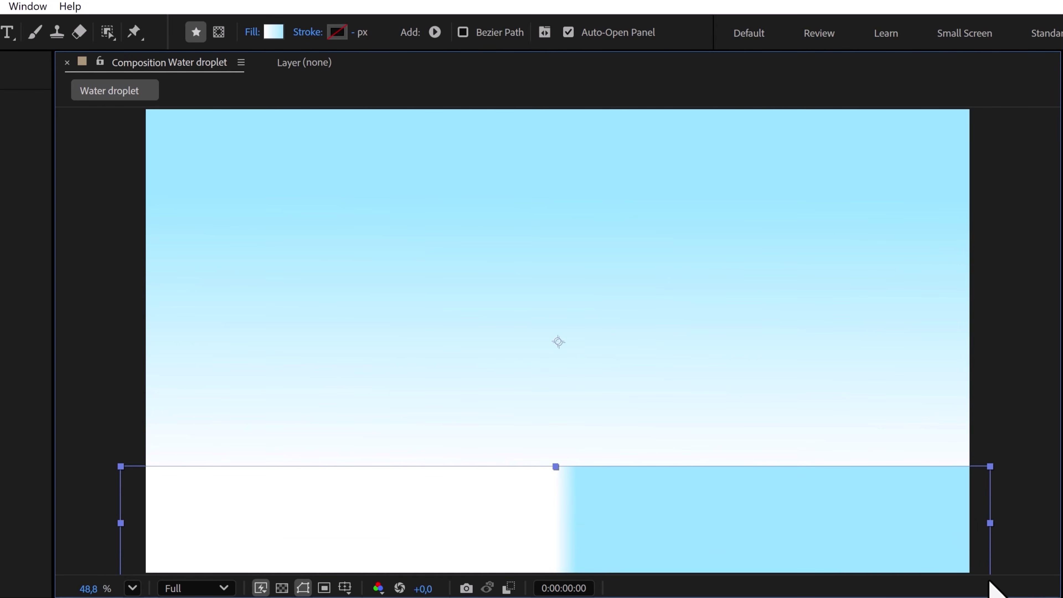
key(v)
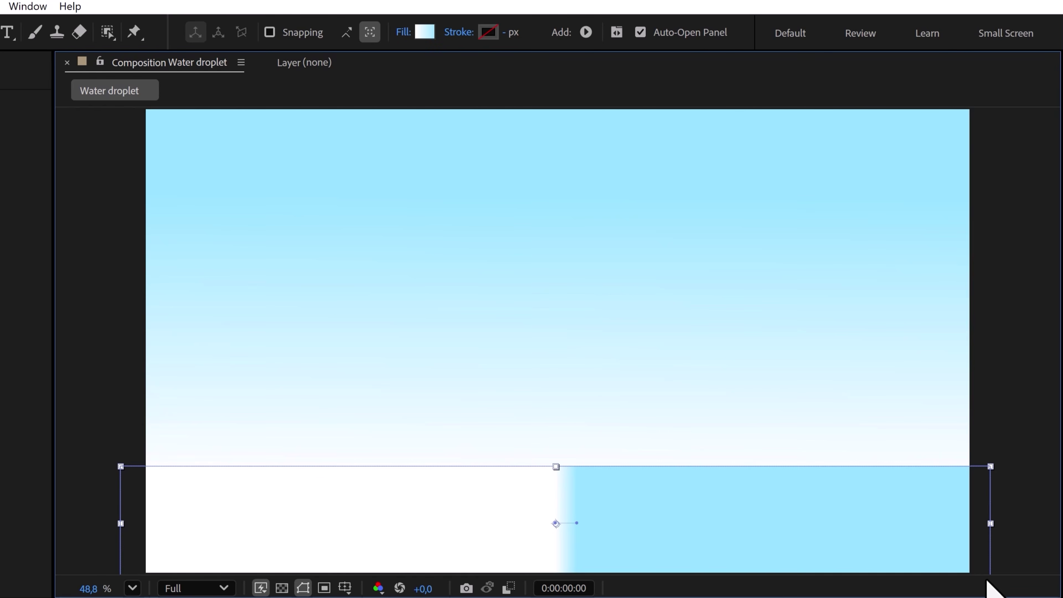
Step: Turn the lower rectangle's gradient vertical with blue on top, and darken its blue color stop
drag(581, 518, 559, 469)
drag(554, 537, 554, 555)
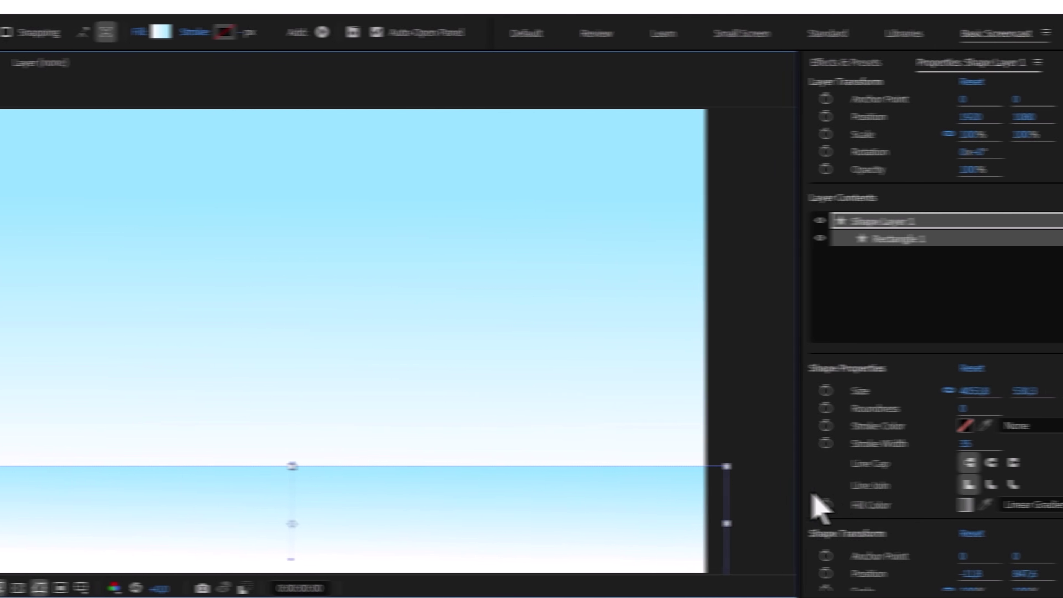
click(903, 504)
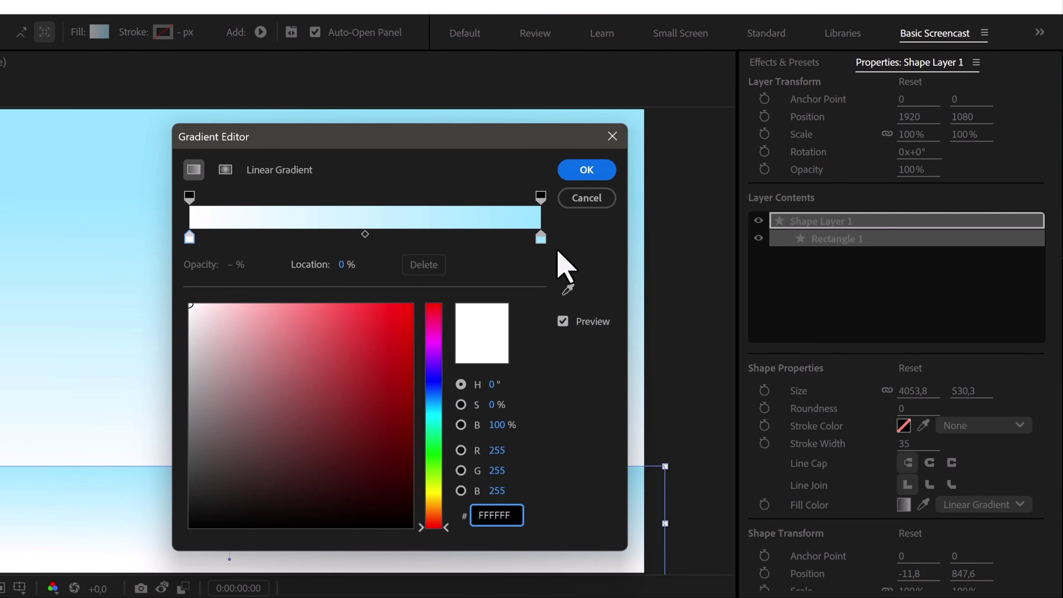
click(540, 239)
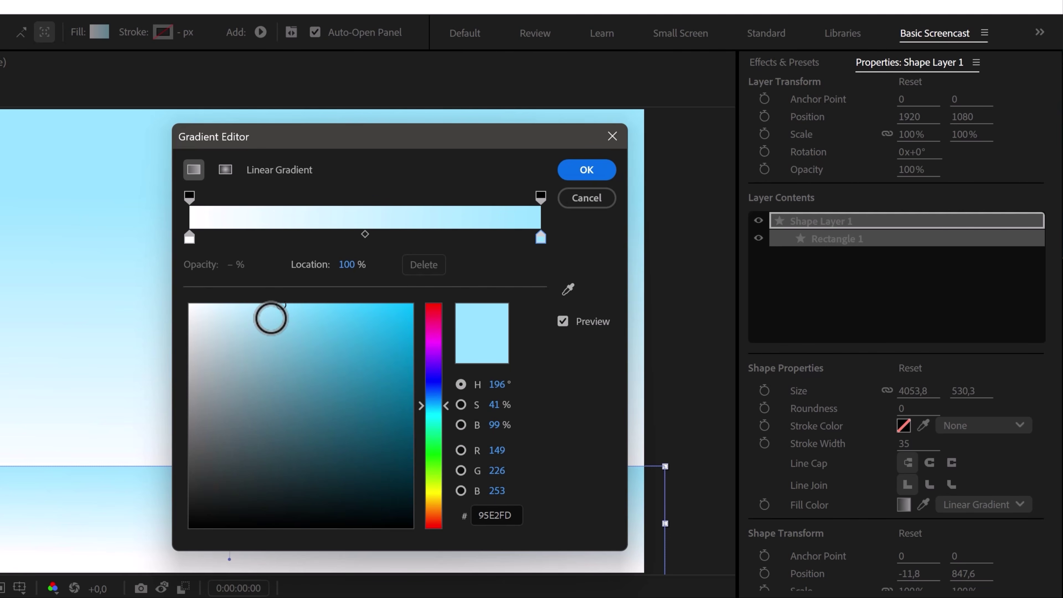
drag(282, 305, 279, 344)
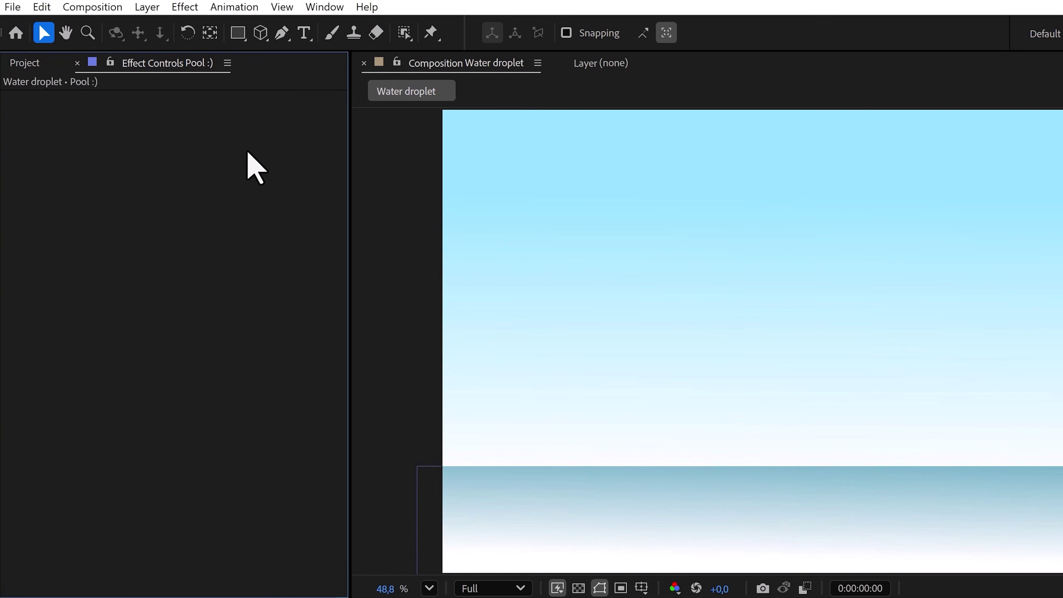
Step: Draw a small closed triangle in the upper middle of the sky with the Pen tool
click(281, 32)
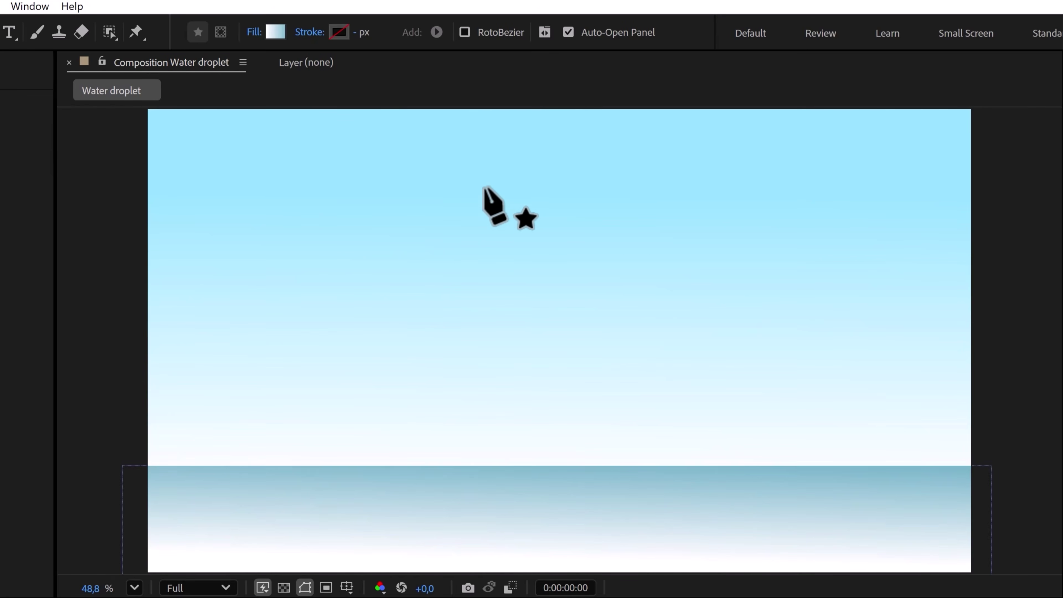
click(539, 163)
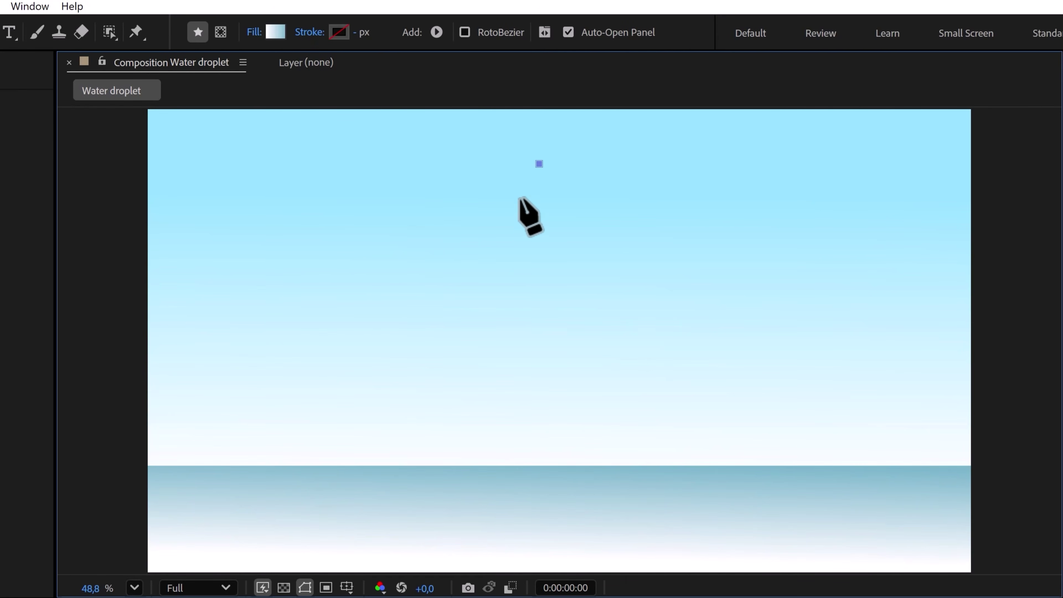
click(564, 219)
click(539, 163)
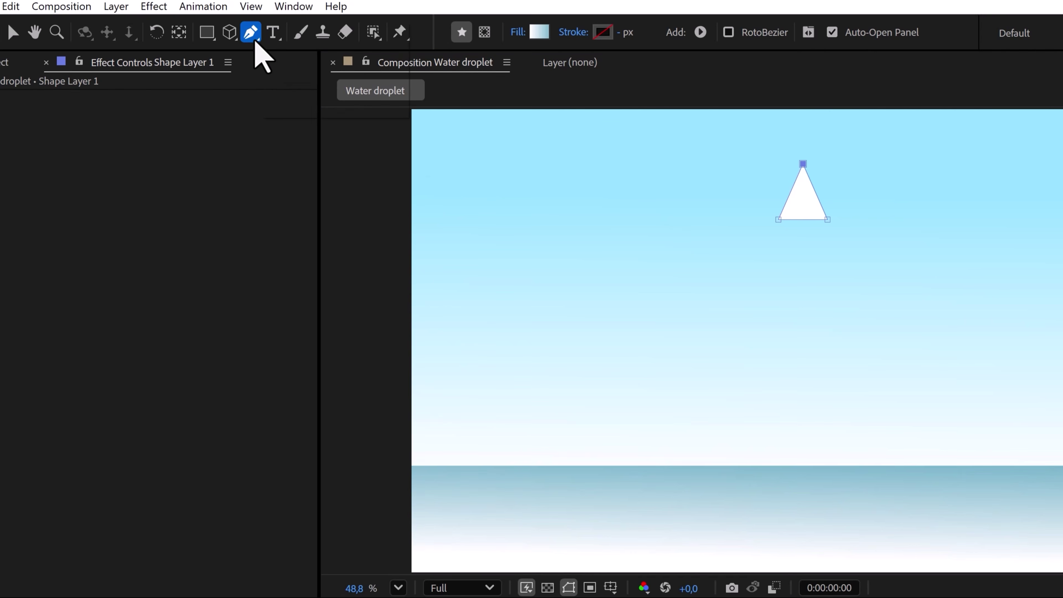
Step: Round the triangle's two bottom corners with the Convert Vertex tool to form the droplet's body
click(255, 40)
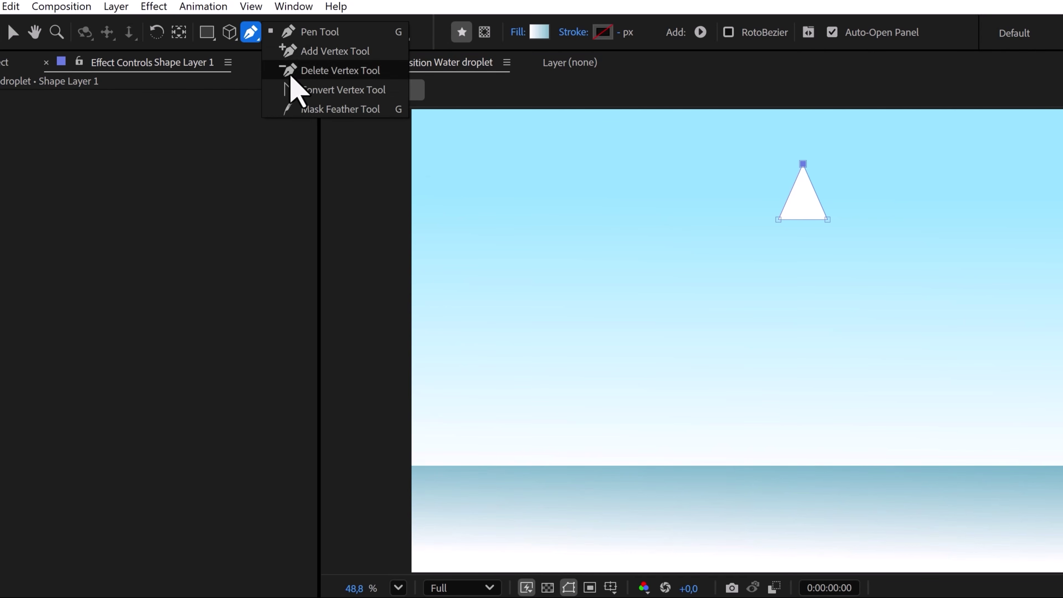
click(353, 93)
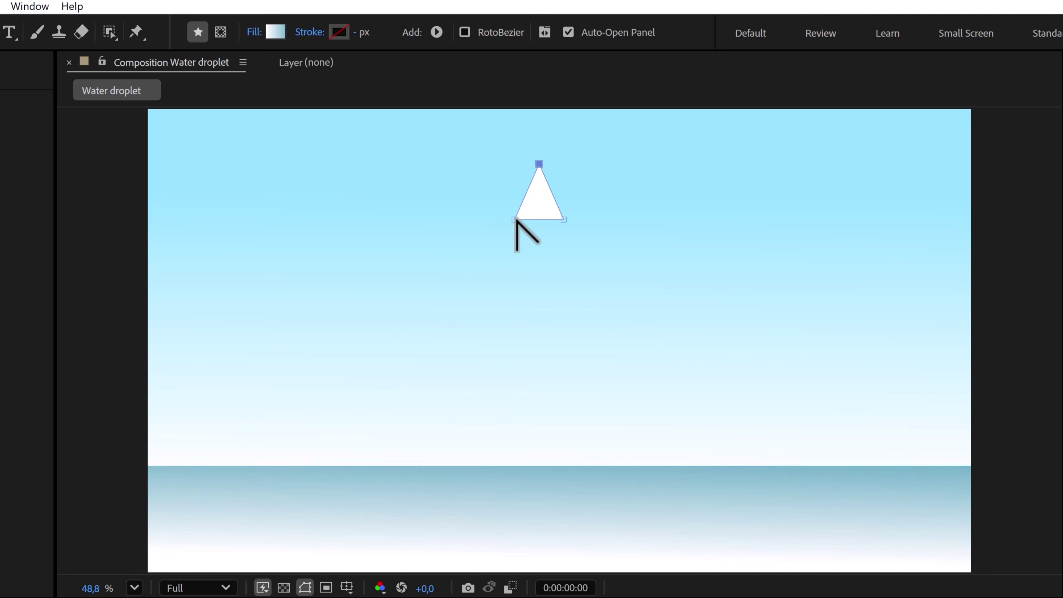
drag(514, 220, 573, 196)
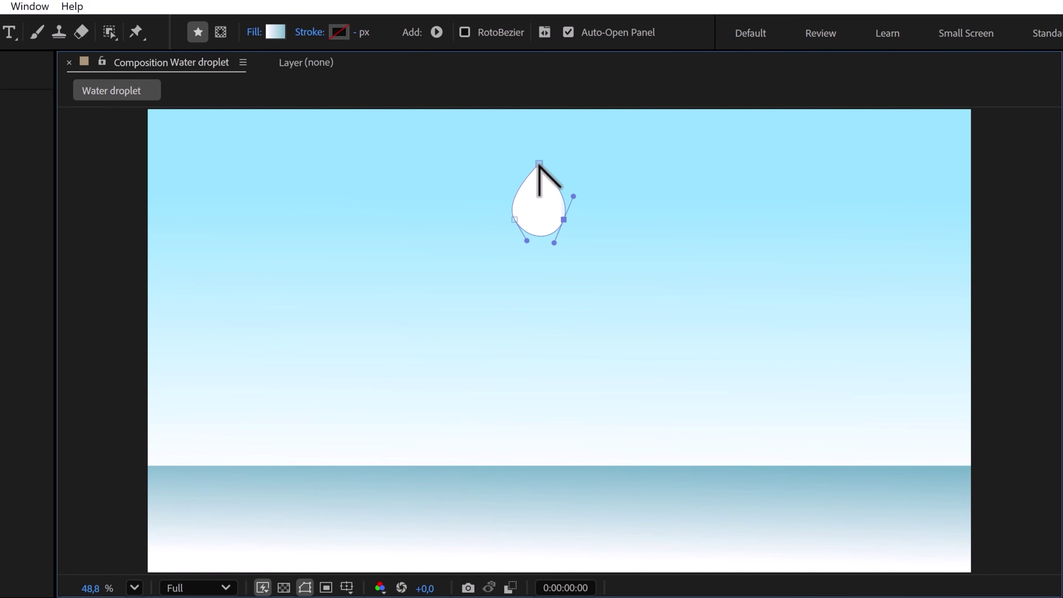
Step: Adjust the vertex handles to curve the droplet's sides inward to a slender pointed tip and even out its round base
drag(516, 162, 522, 173)
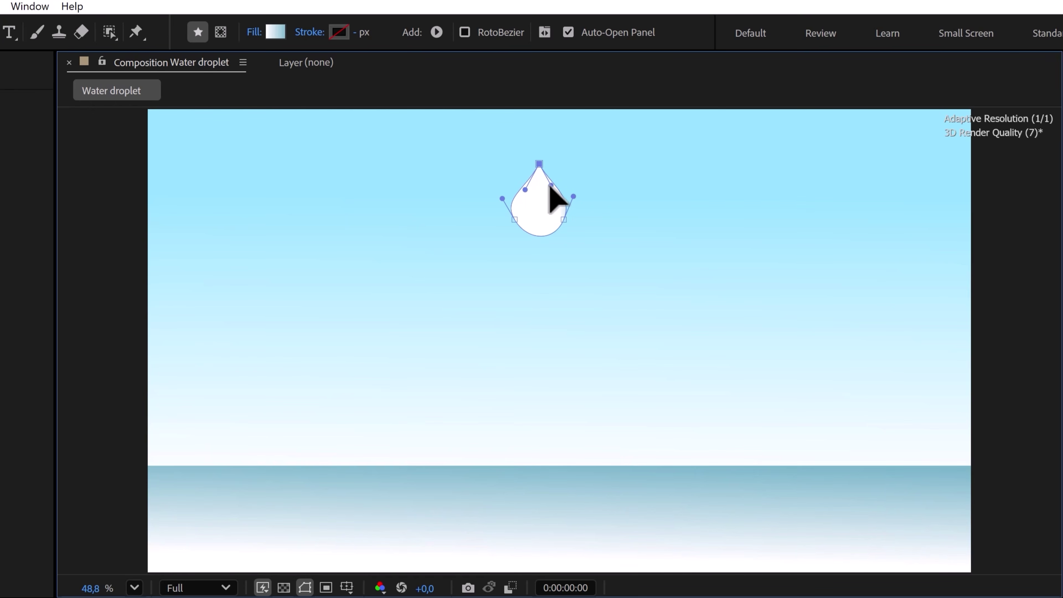
drag(550, 185, 548, 187)
drag(514, 219, 558, 224)
drag(548, 247, 551, 235)
mouse_move(549, 187)
mouse_down()
mouse_move(535, 195)
mouse_move(562, 197)
mouse_up()
click(539, 164)
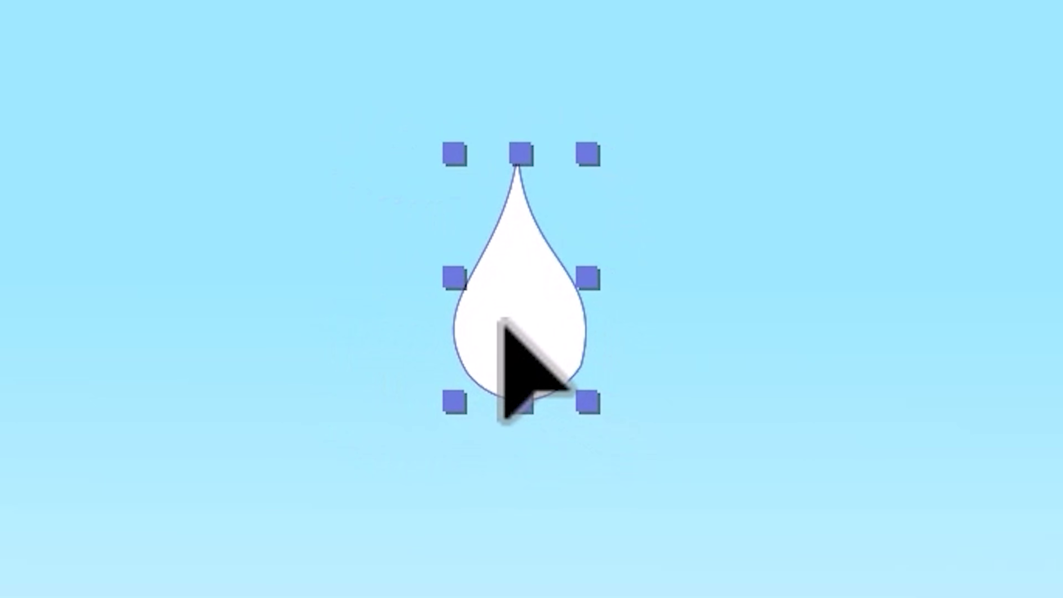
Step: Adjust the droplet's gradient fill to run from grey-blue at the tip to a paler shade at the base
drag(498, 318, 519, 164)
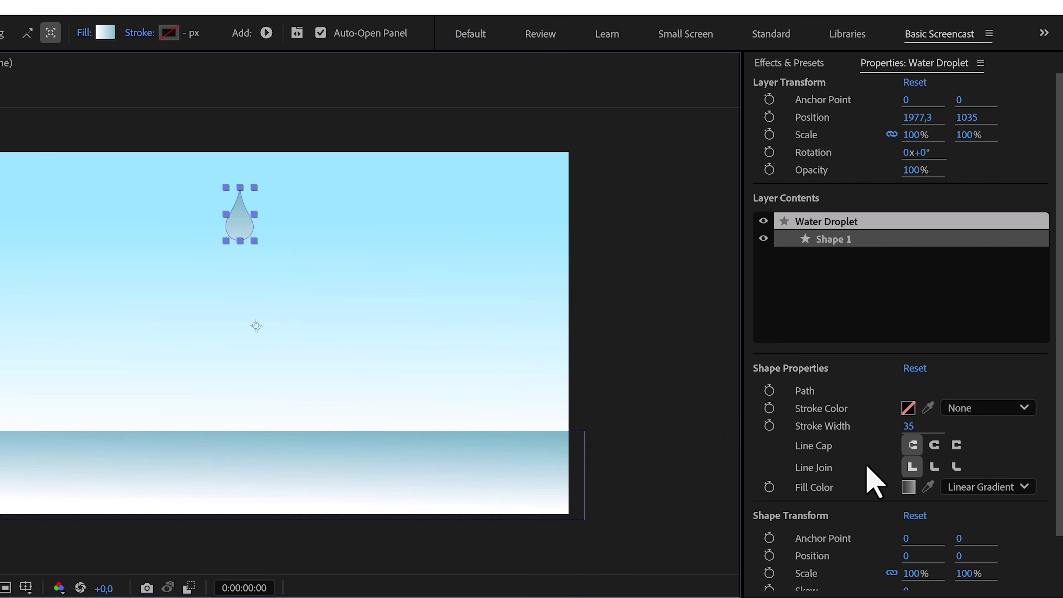
click(908, 486)
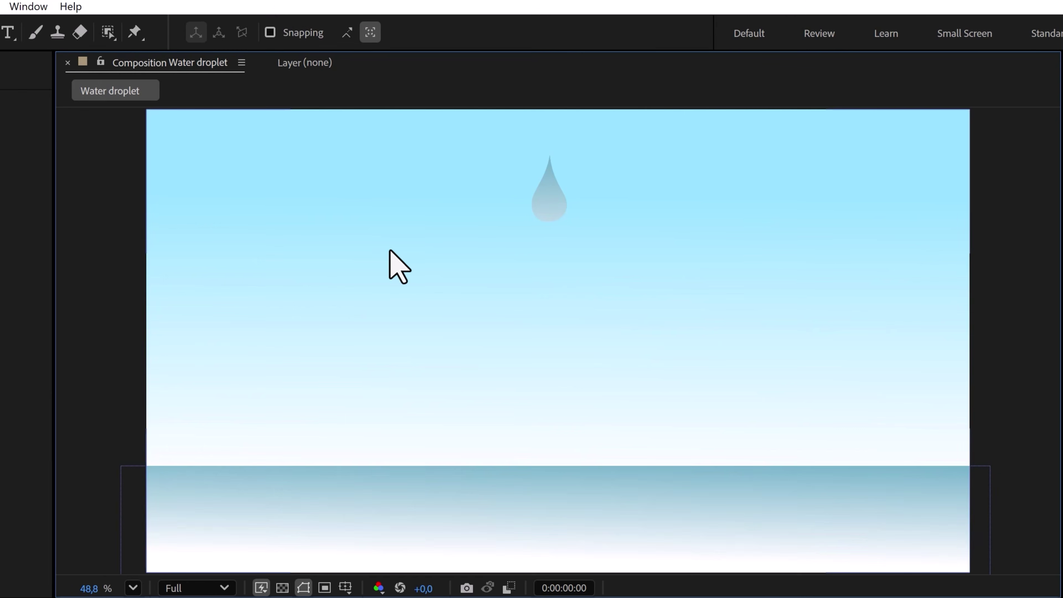
Step: Move the Water Droplet layer's anchor point to the tip of the droplet with the Pan Behind tool
click(544, 206)
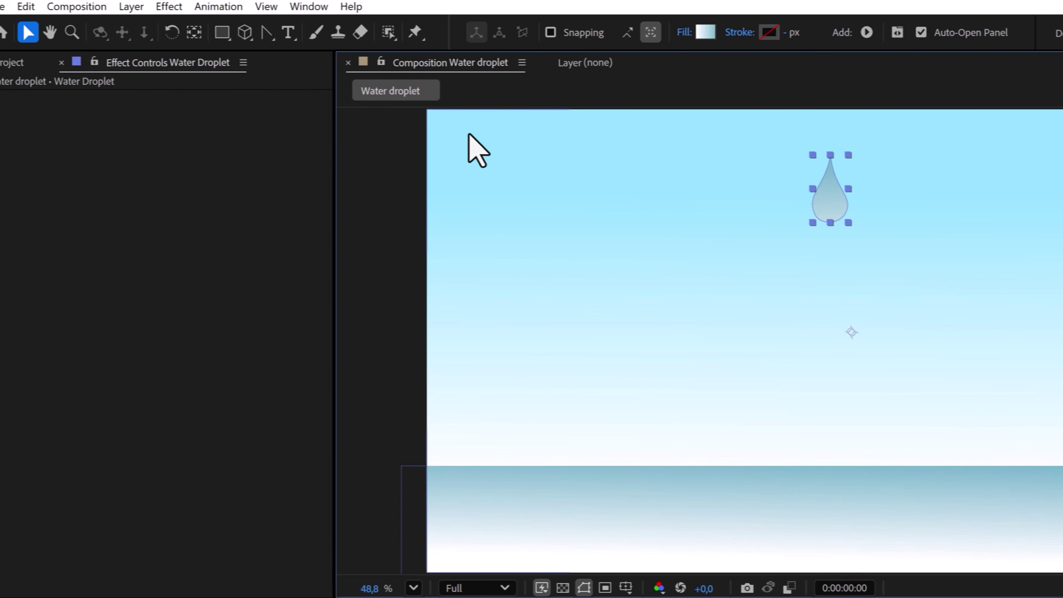
click(207, 32)
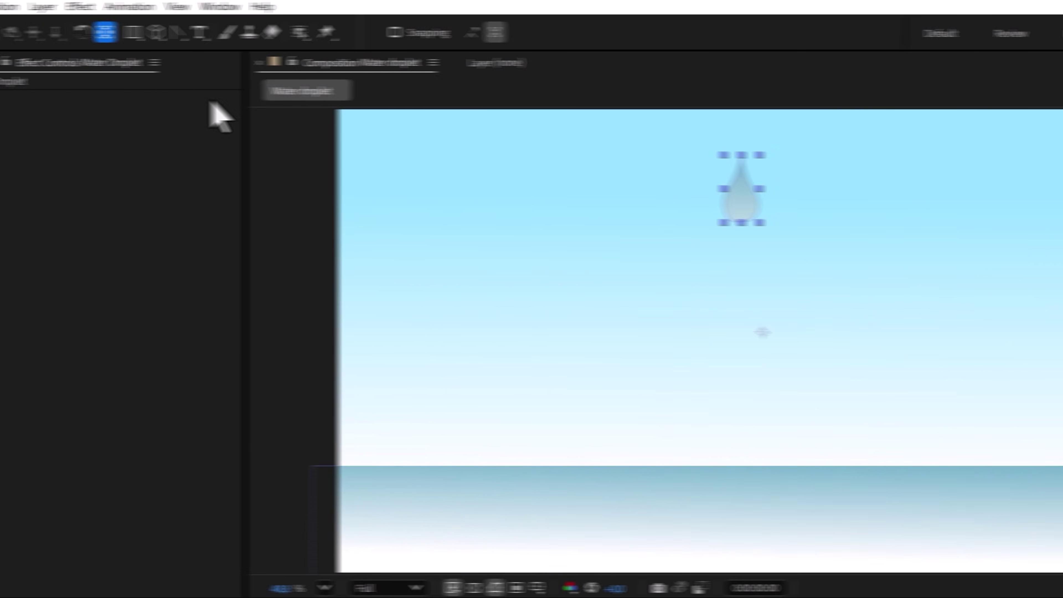
drag(578, 331, 547, 155)
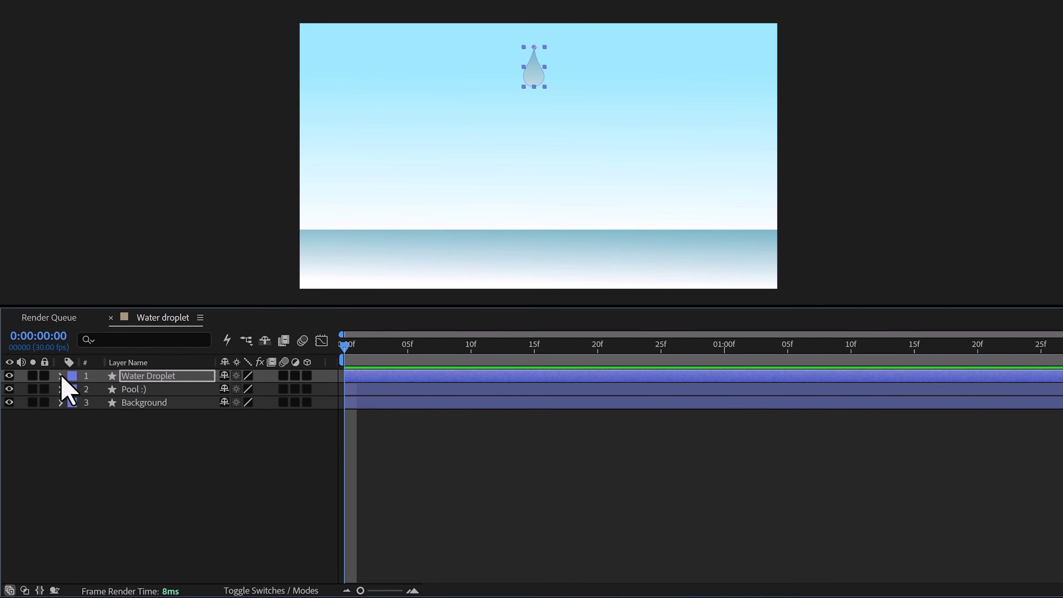
Step: Keyframe the Water Droplet layer's Scale from 0% at the first frame to 100% at 0:00:00:15
click(61, 376)
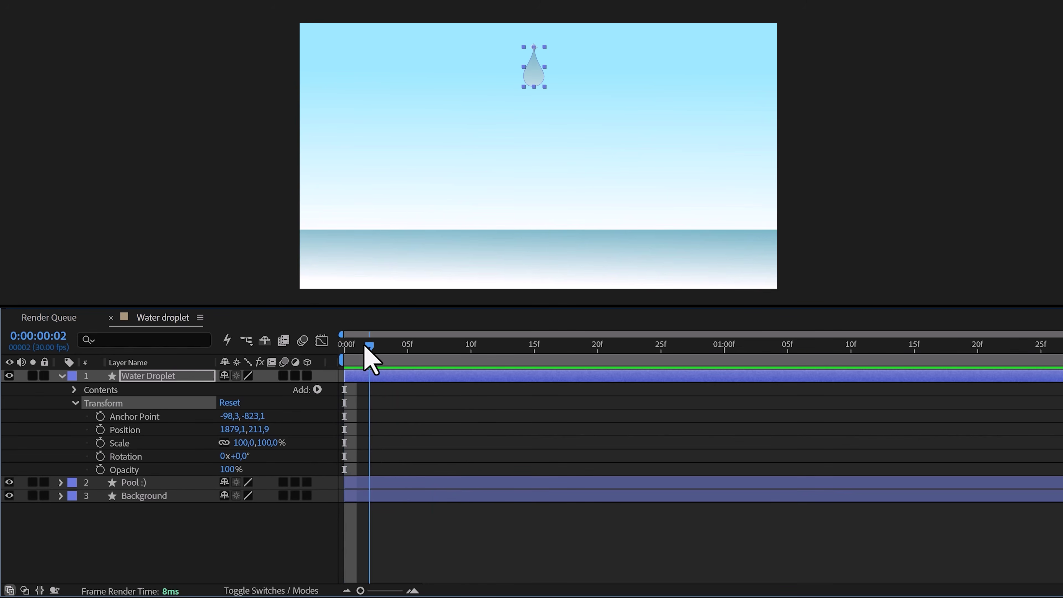
drag(364, 347, 344, 351)
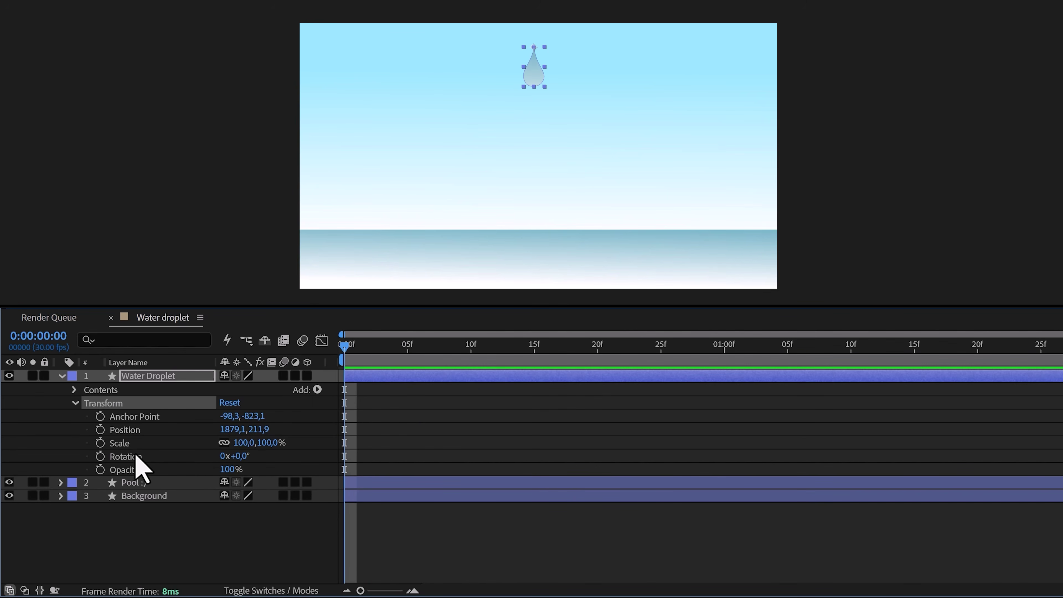
click(100, 443)
drag(361, 348, 528, 335)
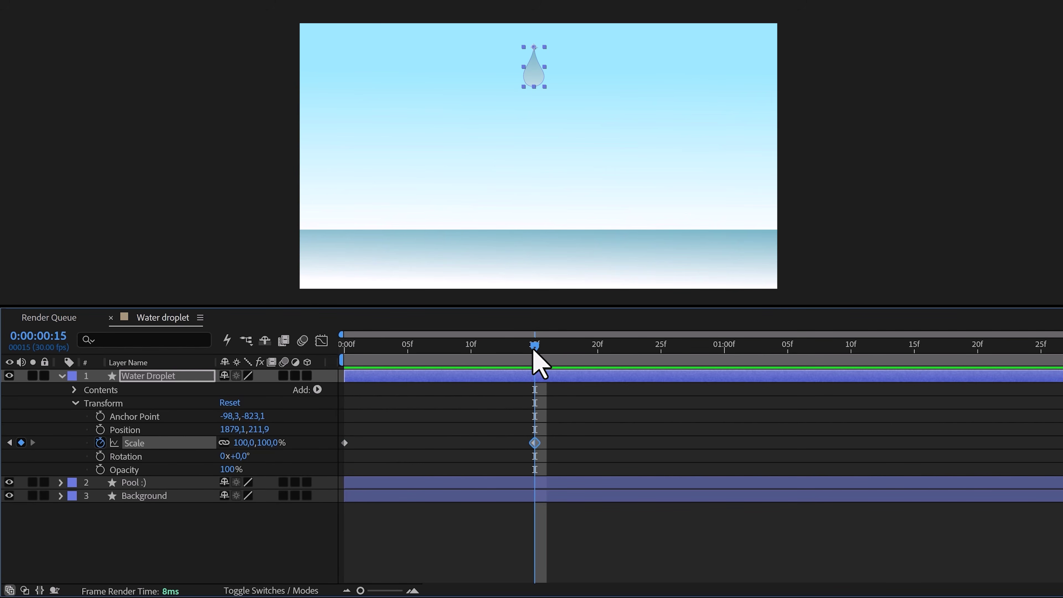
mouse_move(534, 352)
mouse_down()
mouse_move(344, 370)
mouse_move(548, 344)
mouse_up()
text(0)
key(Return)
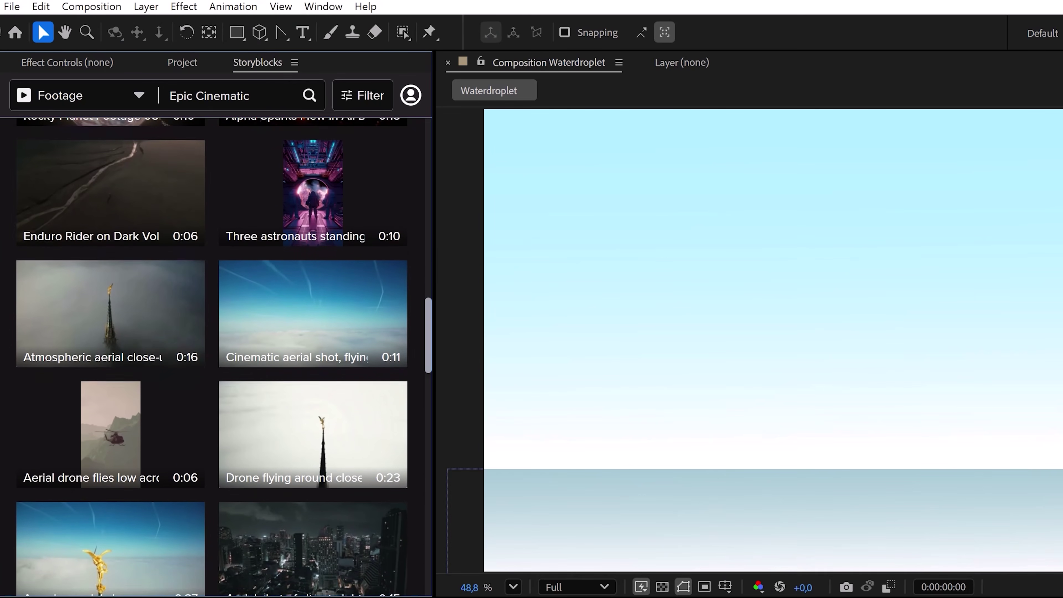
Step: Browse the Storyblocks "Epic Cinematic" footage and download the 21-second "Drone ascending above" clip as 4KMP4 (h264)
scroll(224, 357, down, 1)
scroll(223, 357, down, 3)
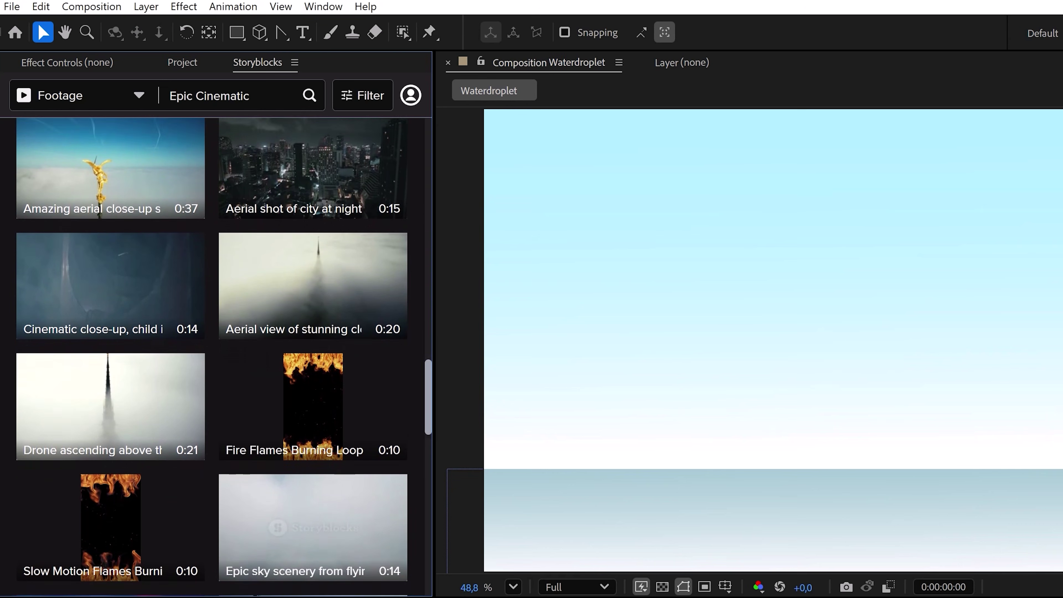
click(183, 368)
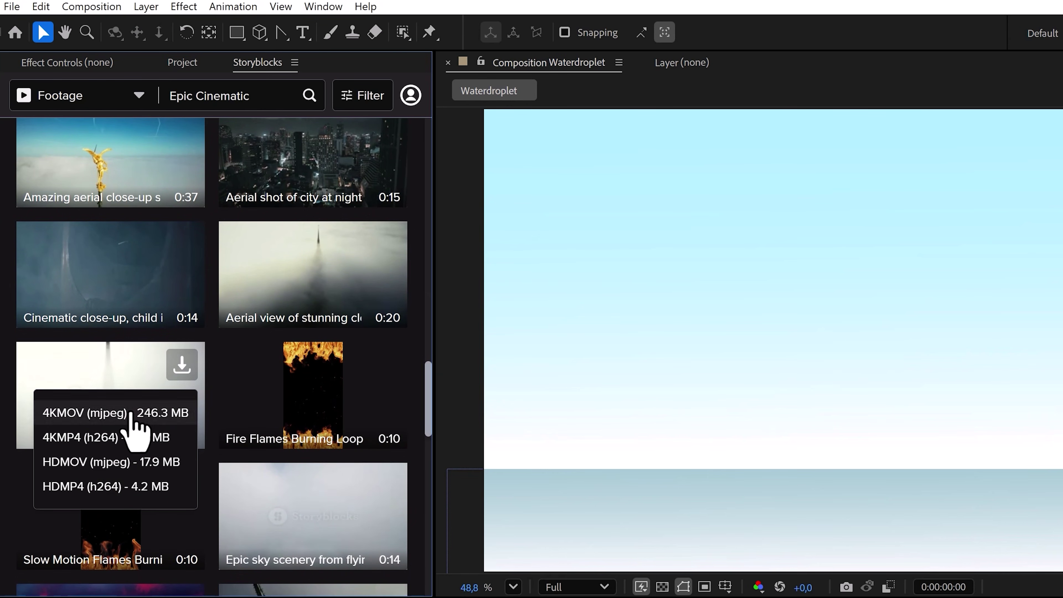
click(103, 436)
click(184, 64)
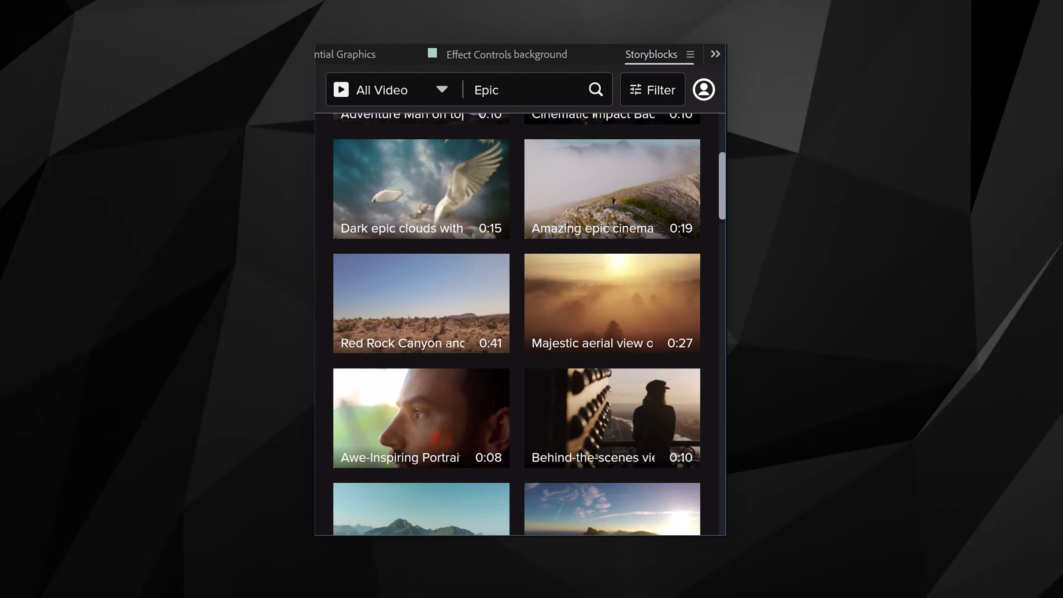
scroll(519, 327, down, 10)
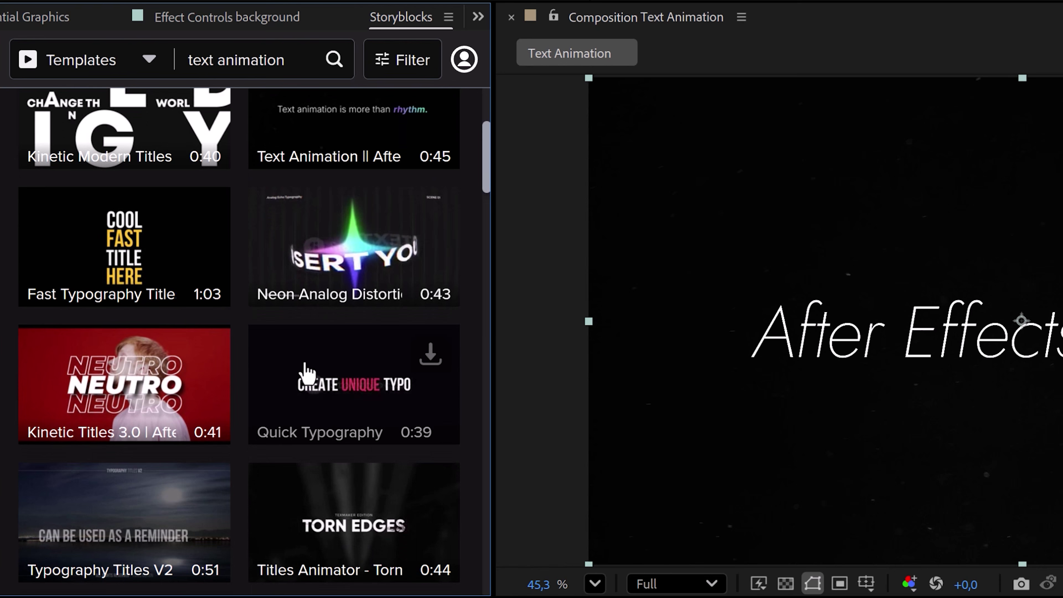
mouse_move(363, 391)
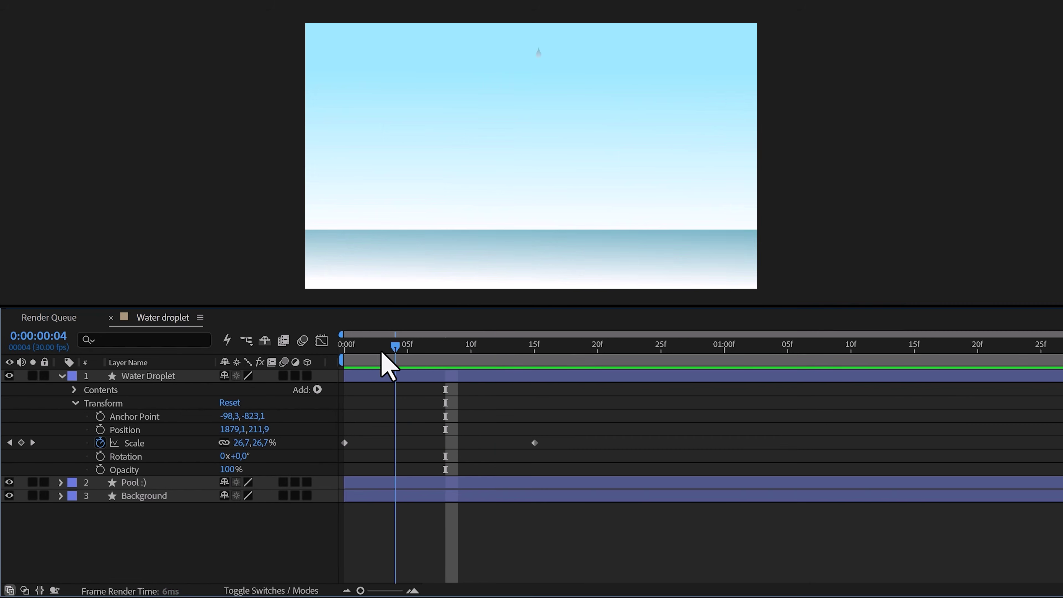
Step: Check the droplet's growth on the timeline and apply Easy Ease to its Scale keyframe at 0:00:00:15
drag(382, 352, 499, 347)
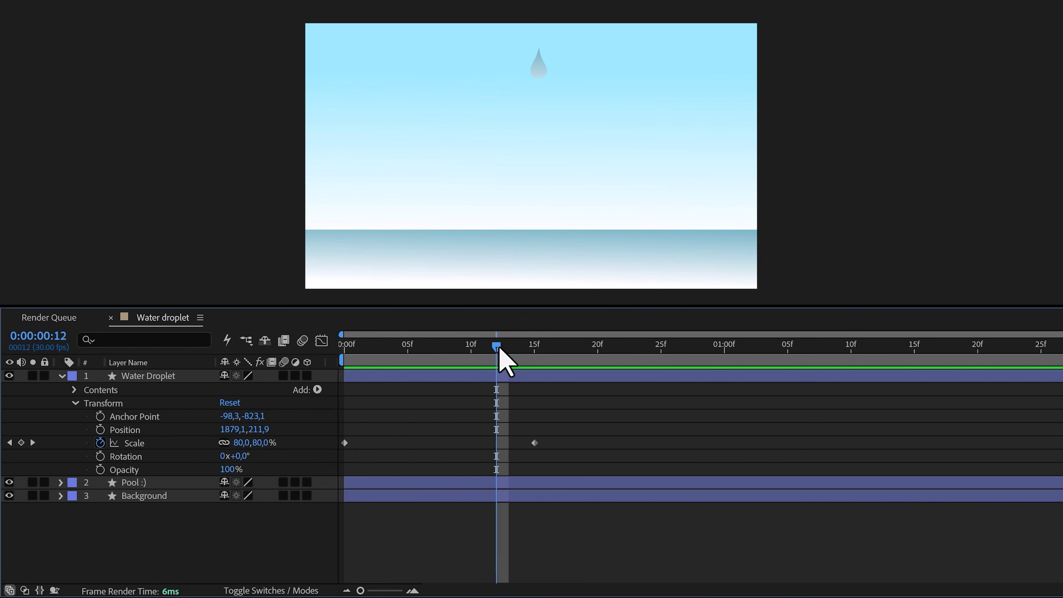
click(534, 443)
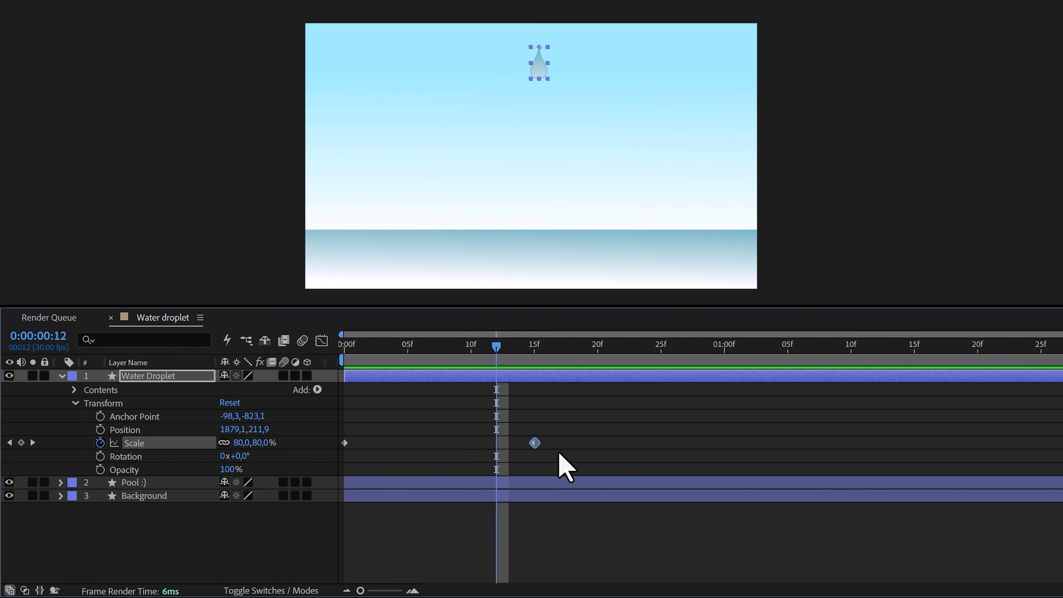
key(F9)
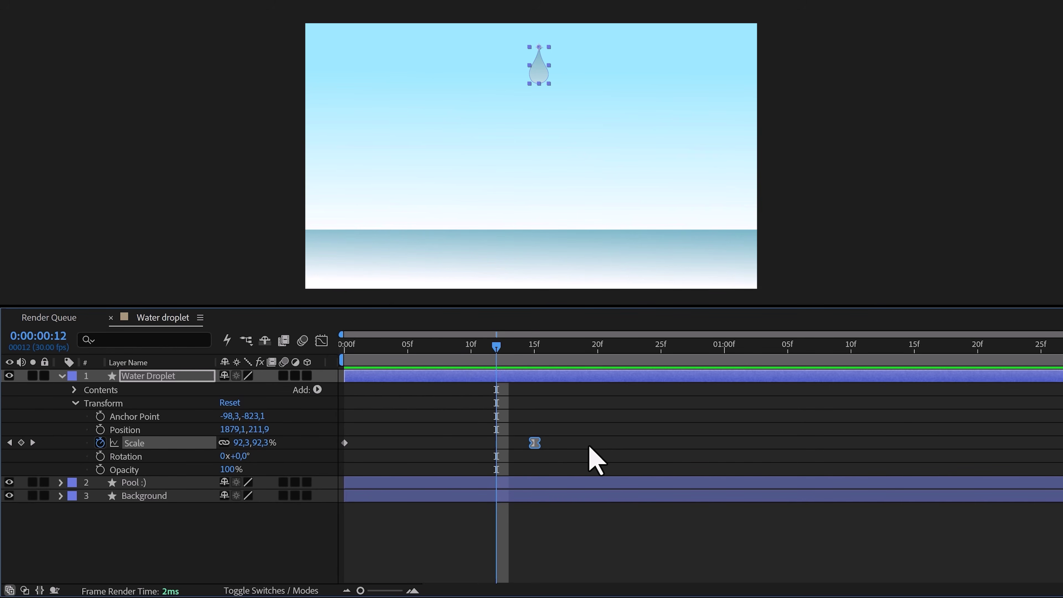
Step: Extend the second Scale keyframe's incoming influence in the speed graph so the droplet grows quickly then slows, and preview the motion
click(321, 341)
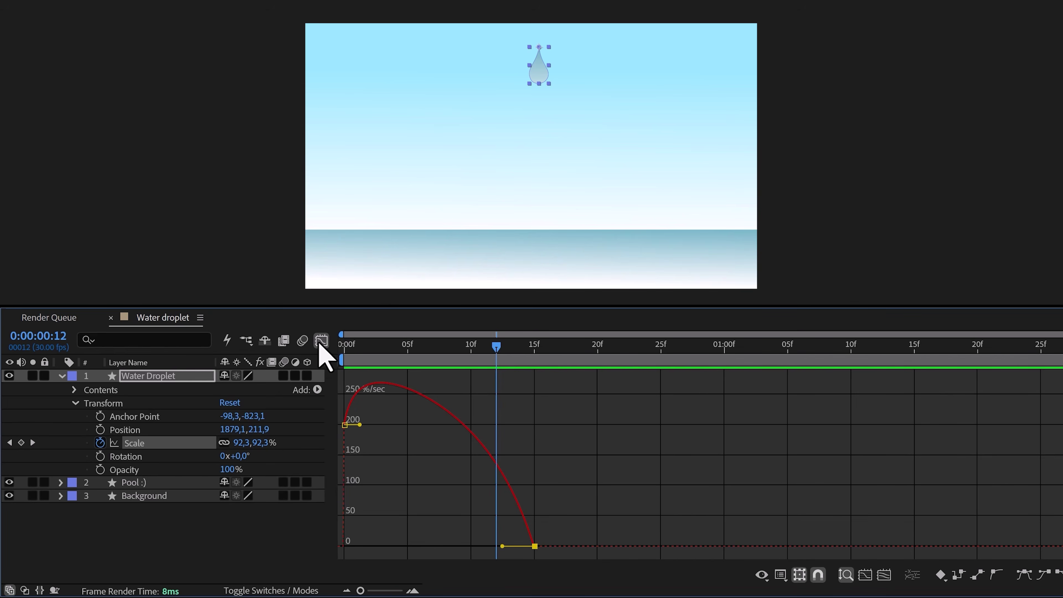
click(781, 570)
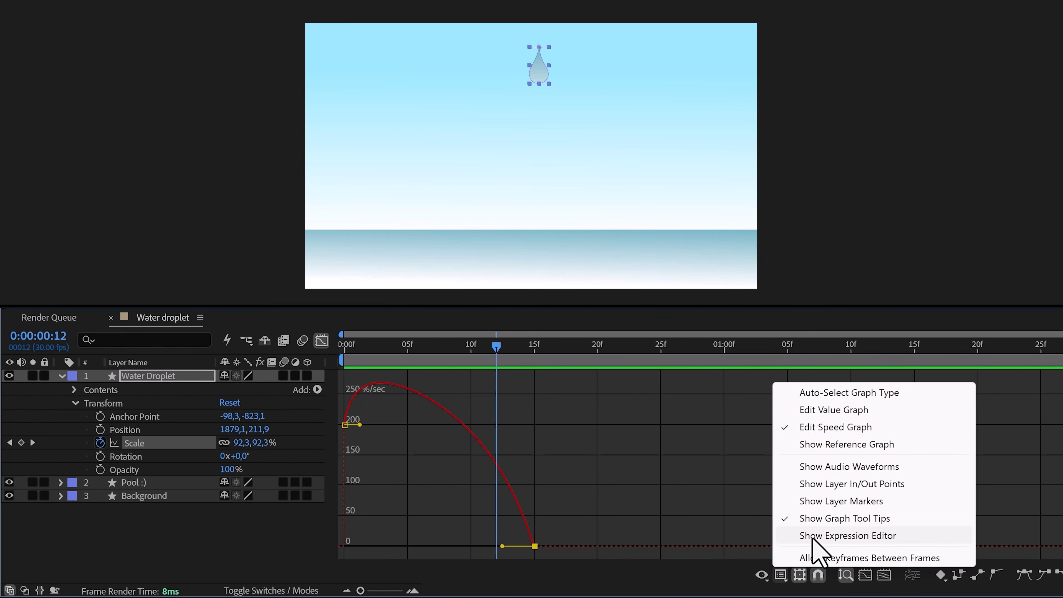
click(832, 431)
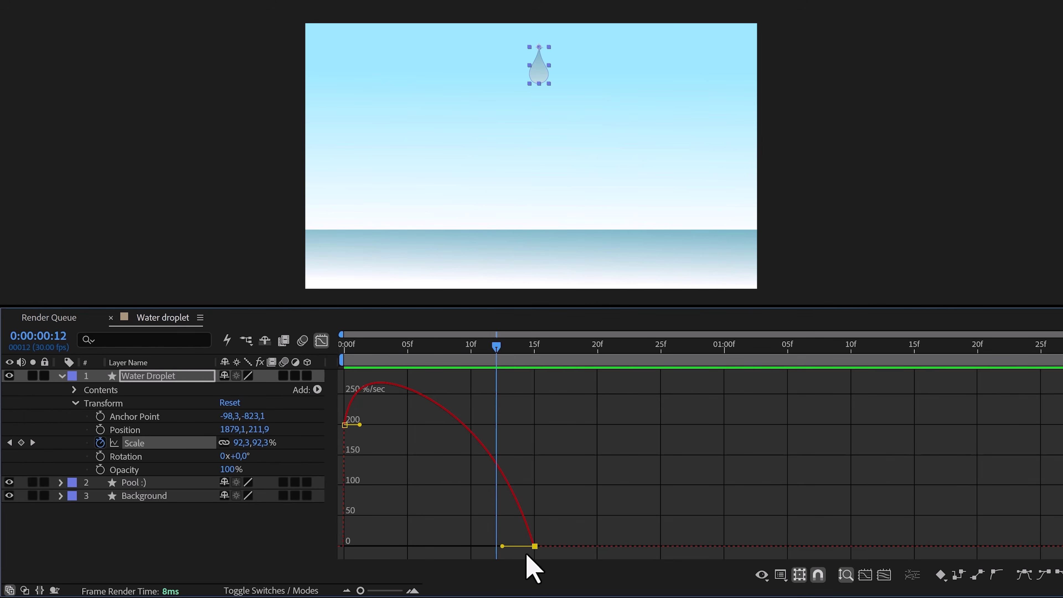
drag(502, 546, 446, 546)
drag(482, 351, 346, 354)
key(space)
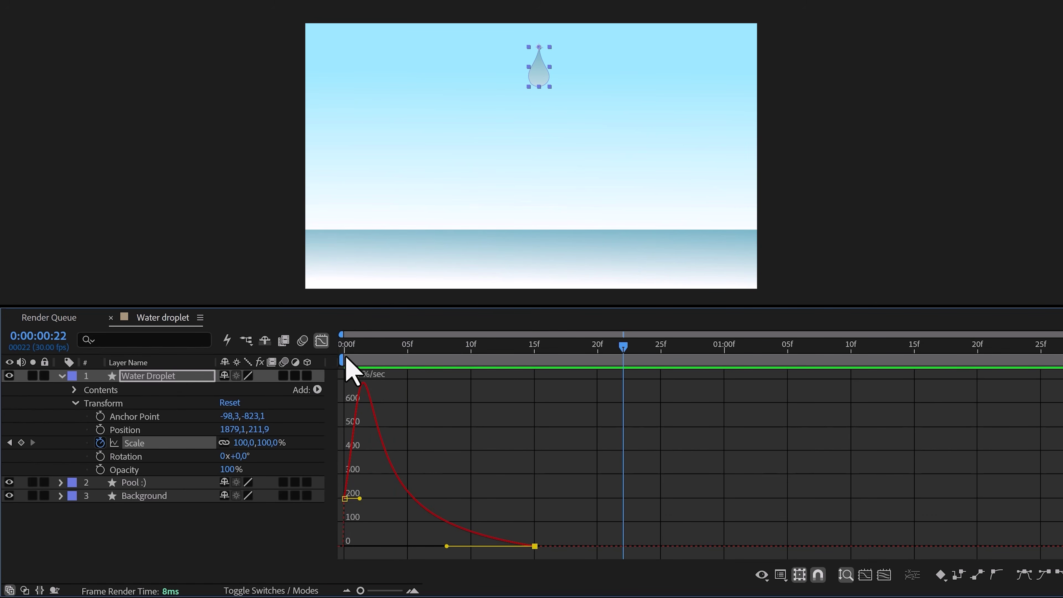
click(322, 341)
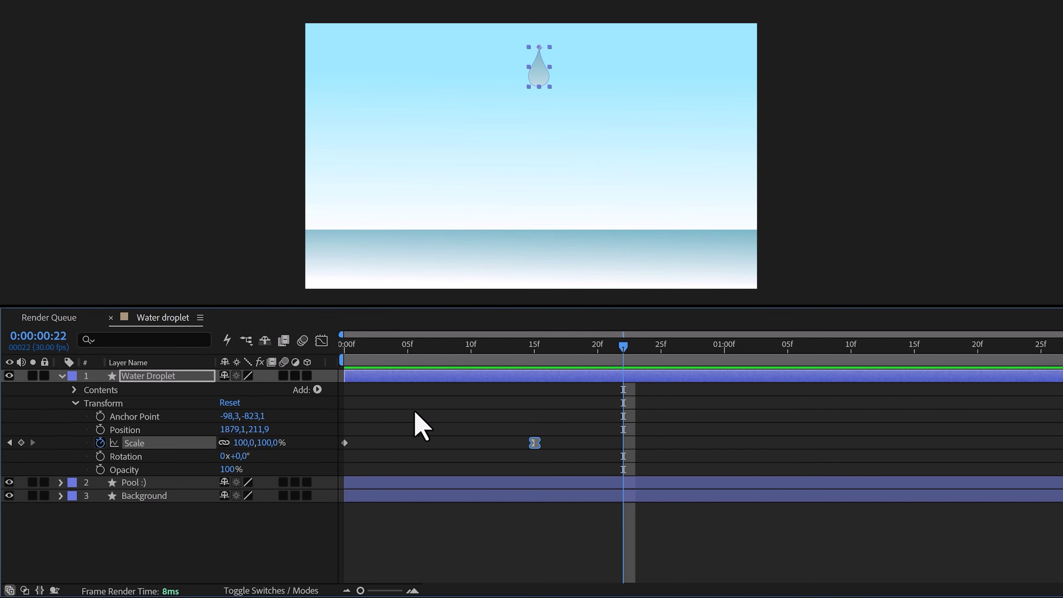
Step: Add a Scale keyframe of 74% to the droplet at 0:00:01:10
drag(622, 350, 845, 357)
drag(268, 443, 264, 453)
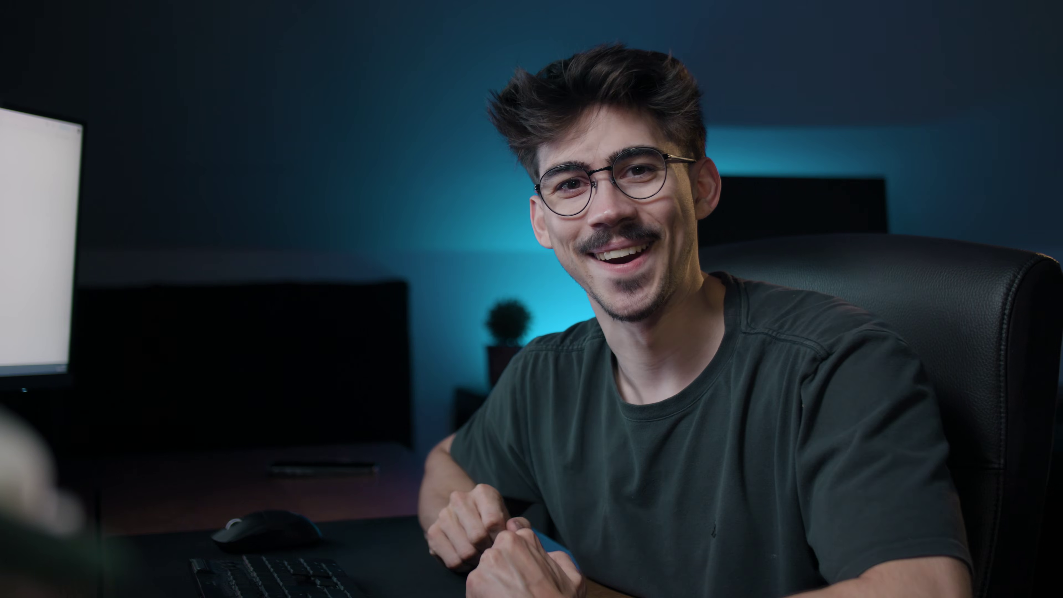
click(937, 447)
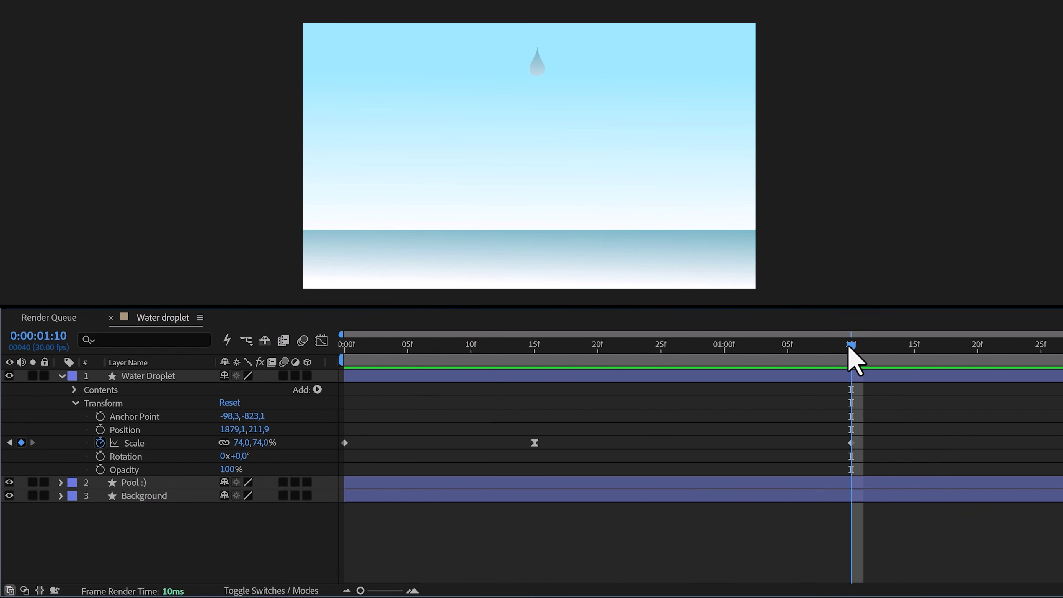
Step: Keyframe the droplet's Position at 0:00:00:10 and move it straight down into the pool at 0:00:01:10, to a Y position of about 1702
drag(849, 346, 471, 346)
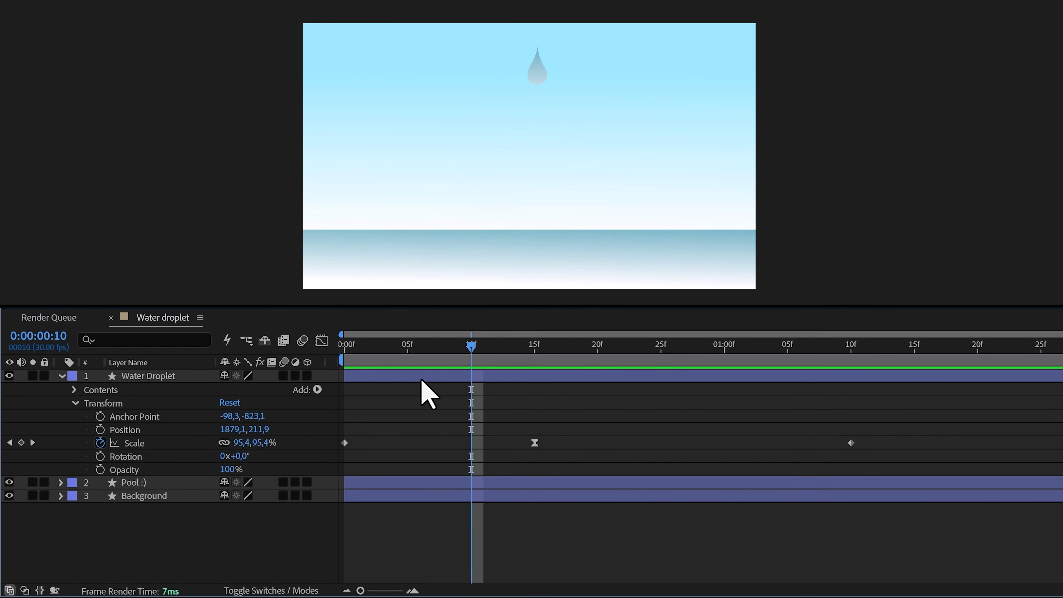
click(100, 429)
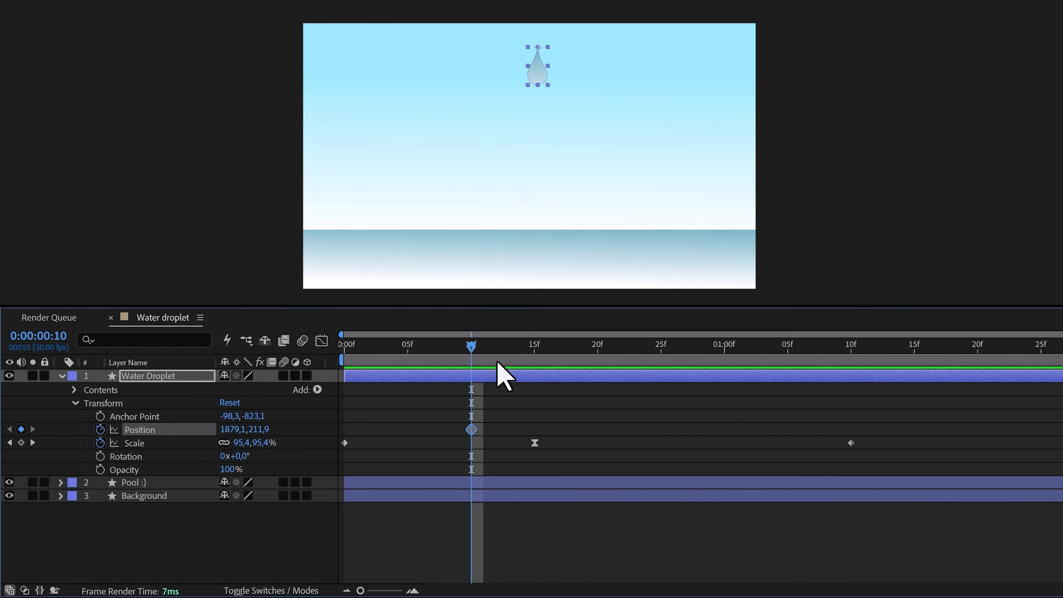
drag(475, 347, 853, 345)
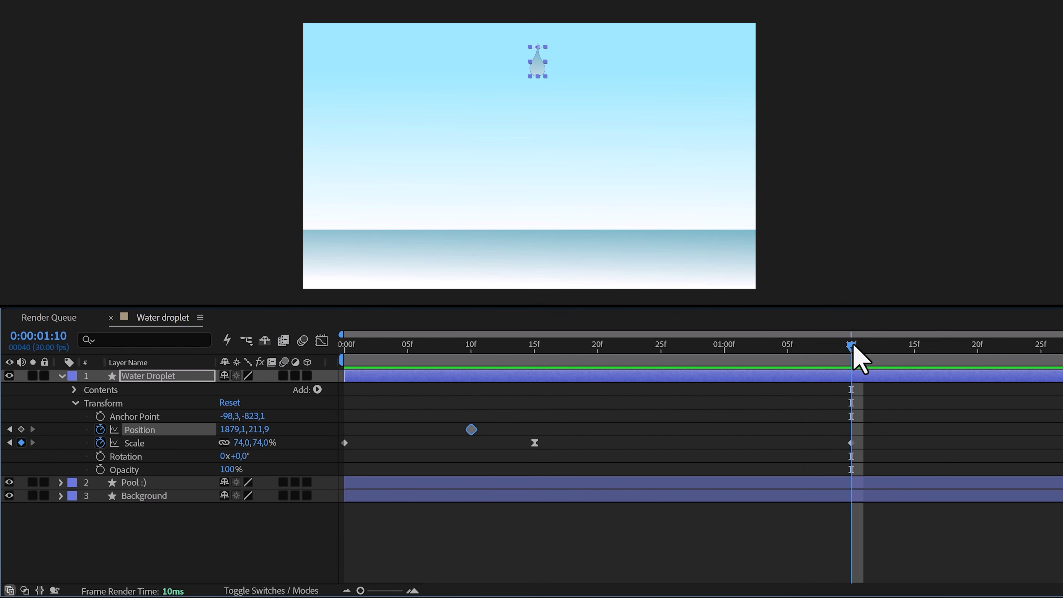
drag(538, 68, 539, 261)
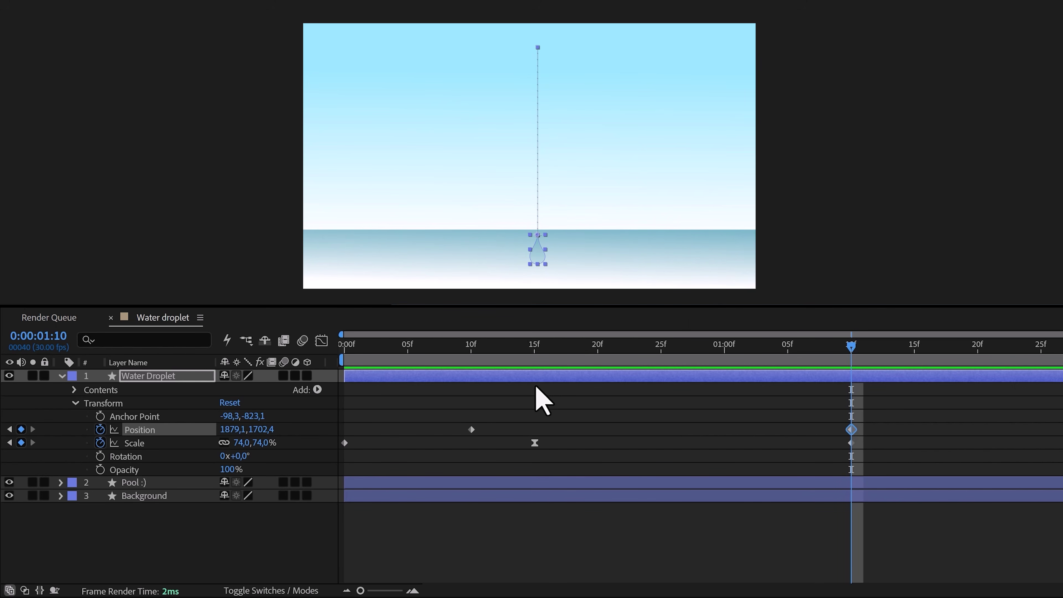
Step: Apply Easy Ease to the first Position keyframe and extend its outgoing speed-graph influence so the droplet accelerates as it falls
click(471, 431)
key(F9)
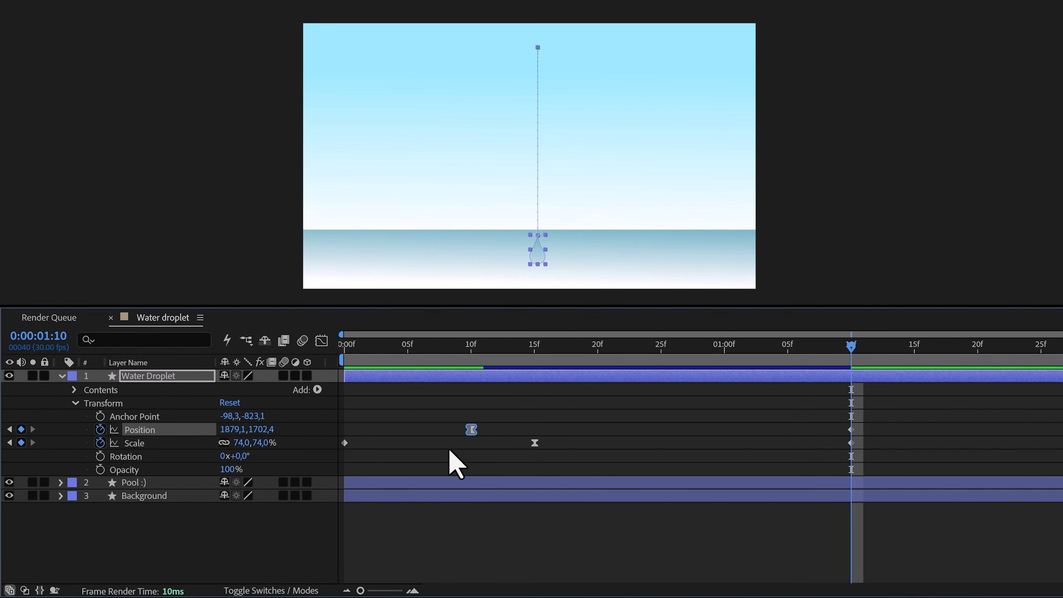
click(321, 341)
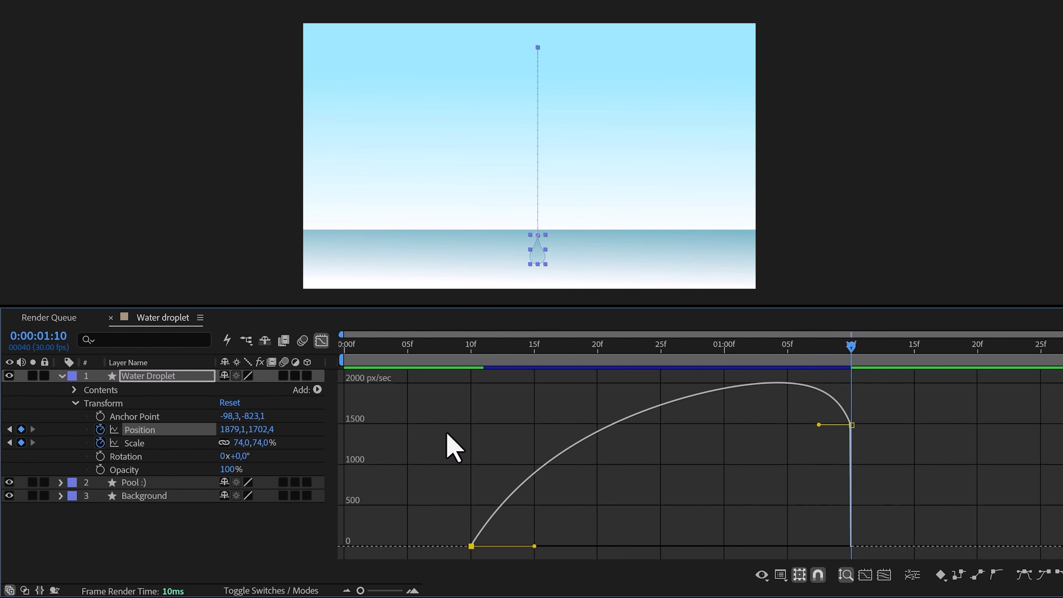
drag(535, 546, 702, 552)
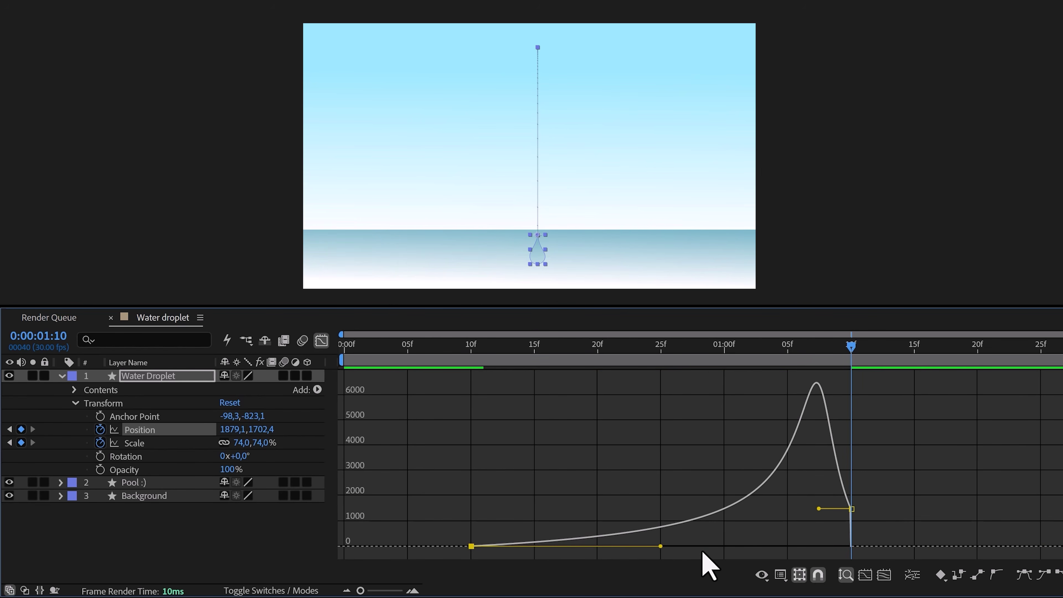
click(560, 345)
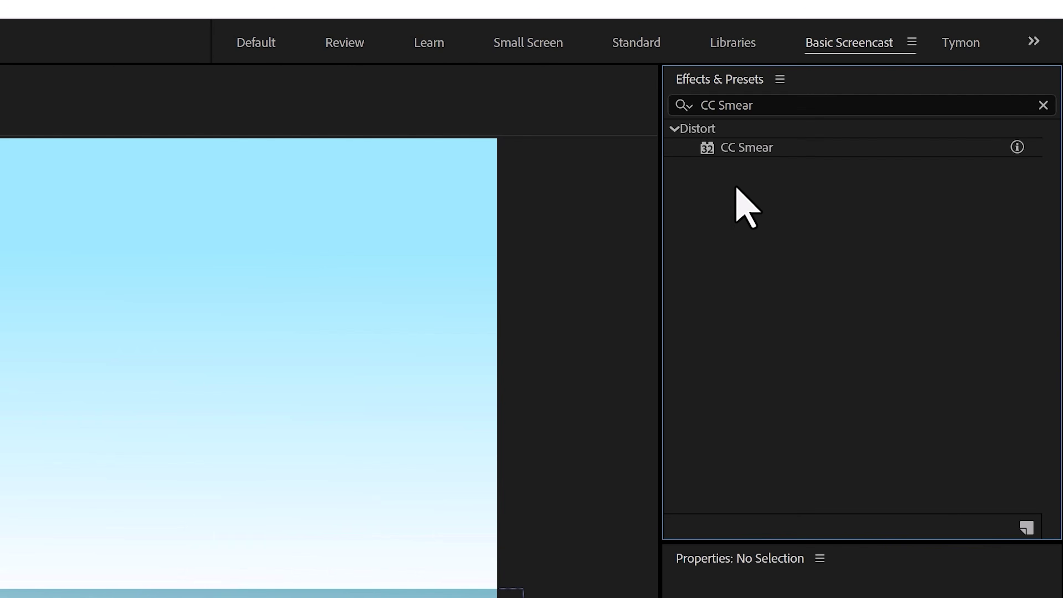
Step: Apply the CC Smear effect to the Water Droplet layer and expand its properties
click(739, 152)
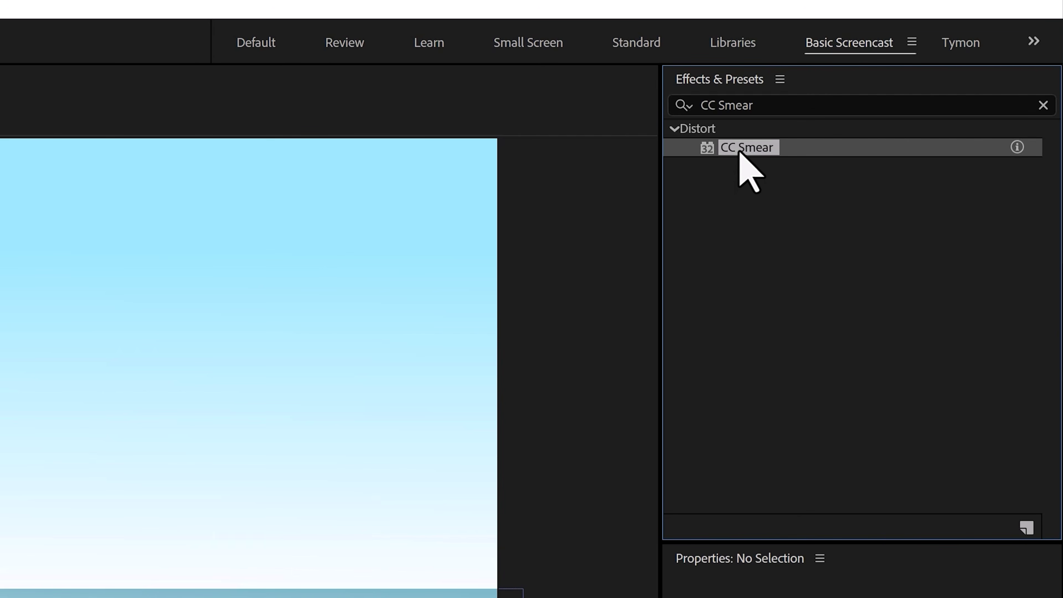
mouse_move(739, 153)
mouse_down()
mouse_move(726, 290)
mouse_move(621, 325)
mouse_move(172, 395)
mouse_move(164, 379)
mouse_up()
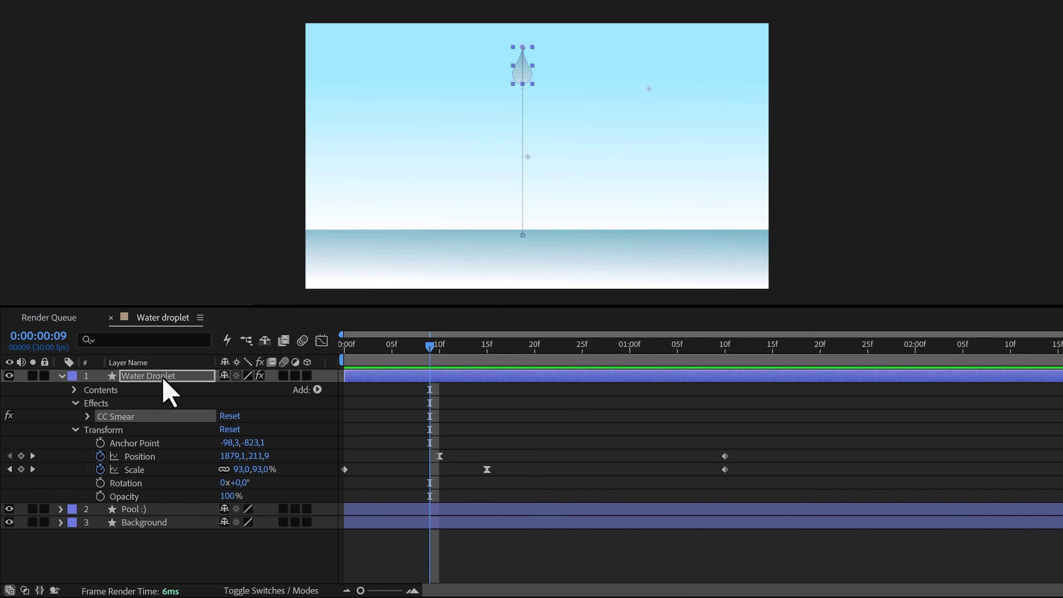
click(88, 417)
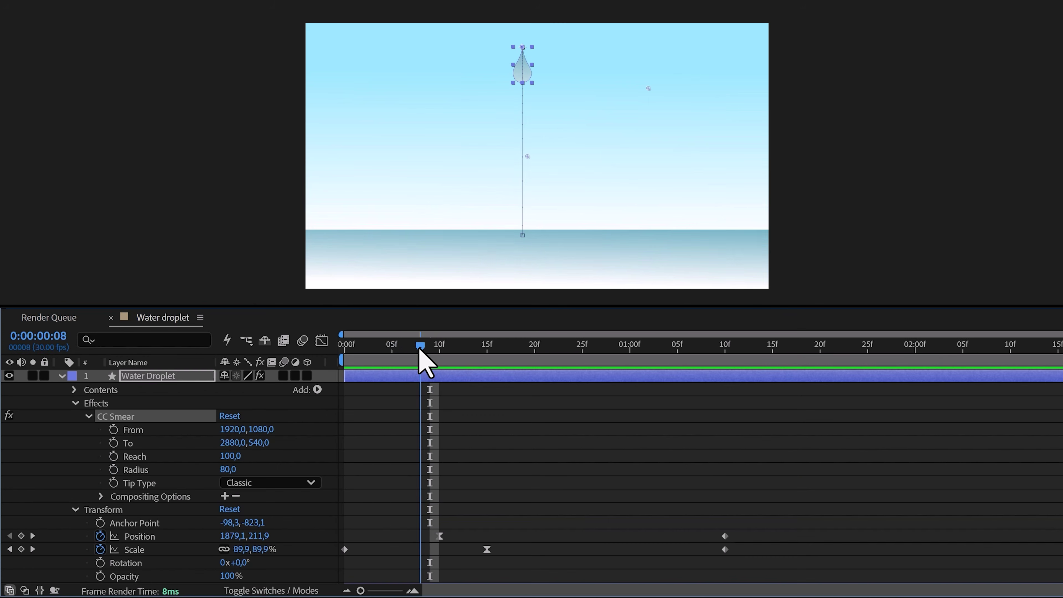
Step: Return to the first frame and set CC Smear's Radius to 150
drag(419, 352, 348, 355)
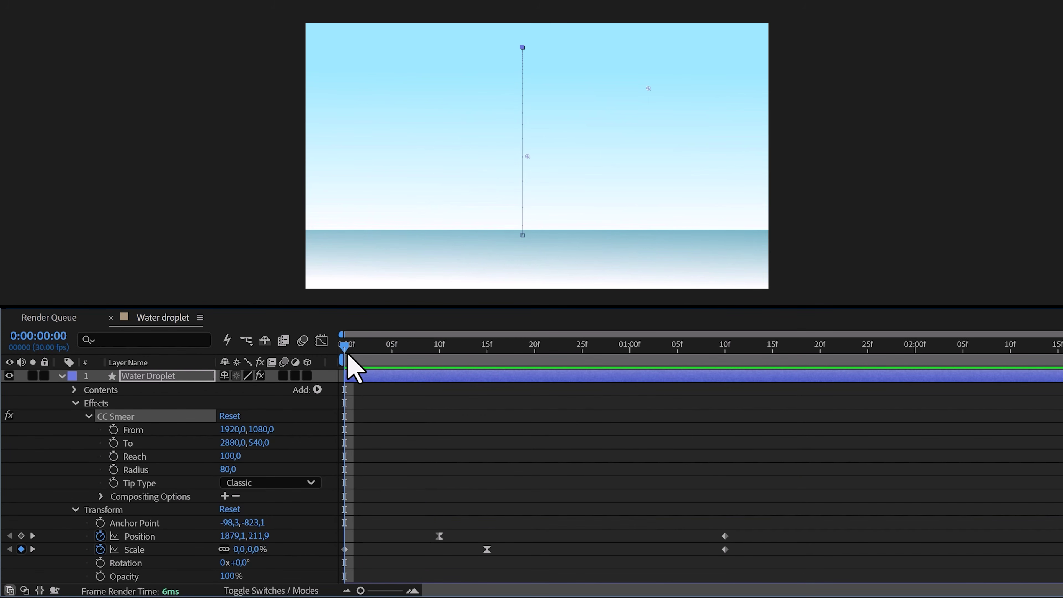
click(230, 469)
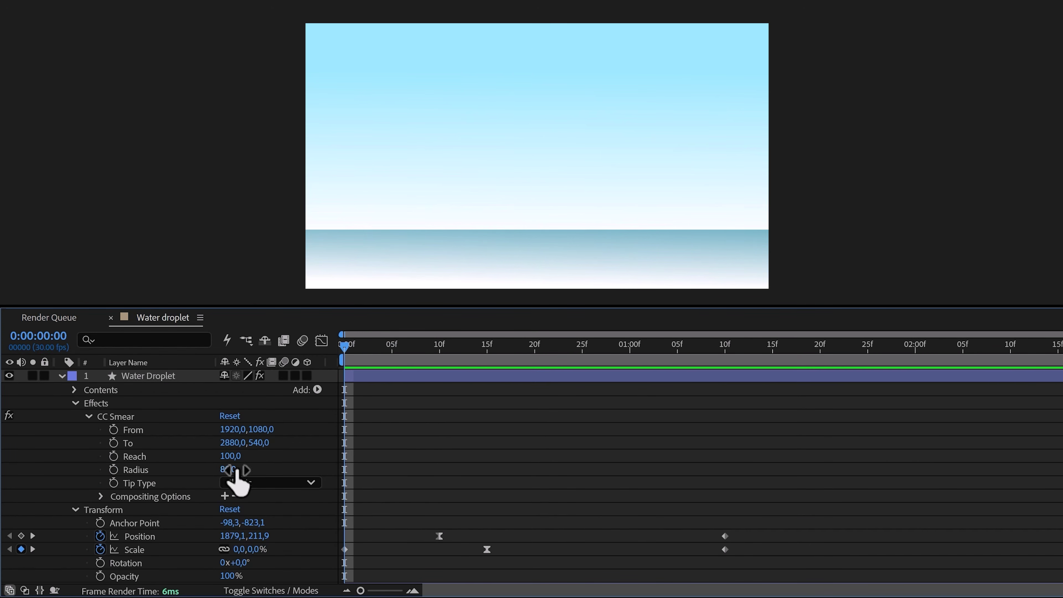
text(150)
key(Return)
Step: Set CC Smear's Reach to 30 and keyframe it at the first frame, then advance the current time to 0:00:00:05
click(230, 455)
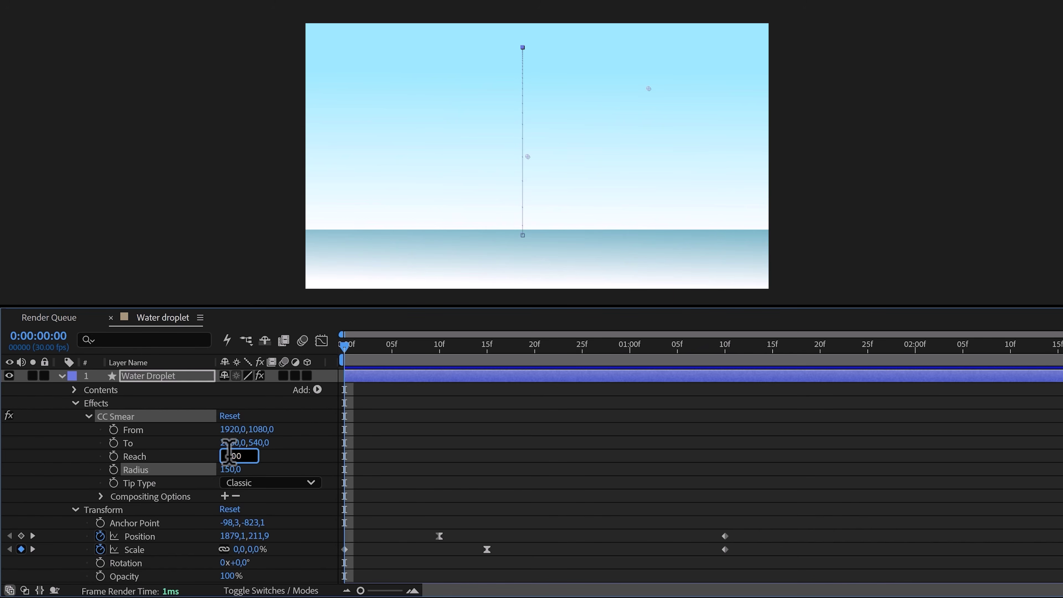
text(30)
key(Return)
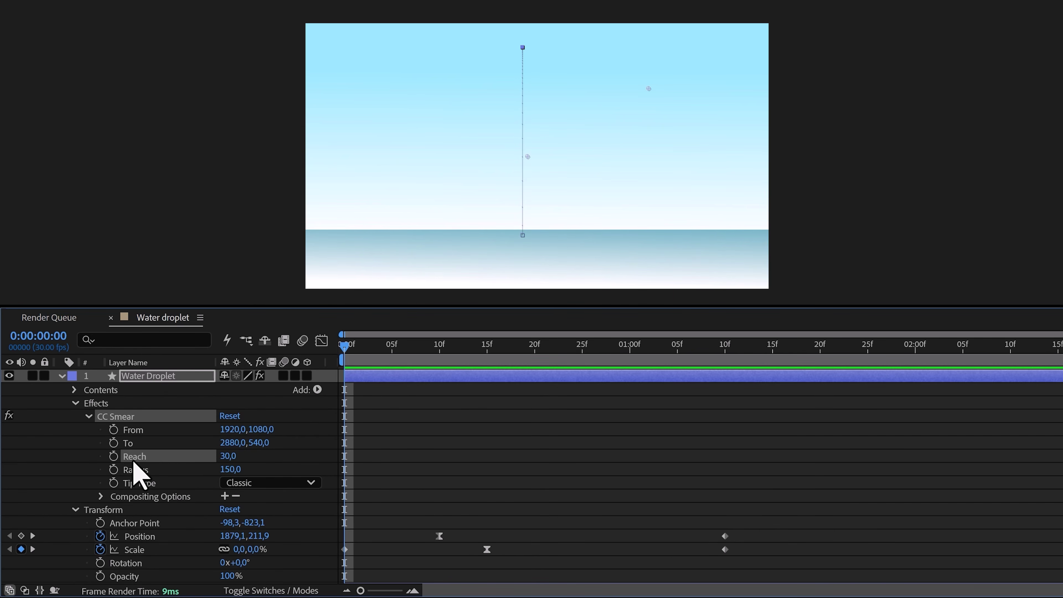
click(114, 456)
drag(368, 356, 395, 352)
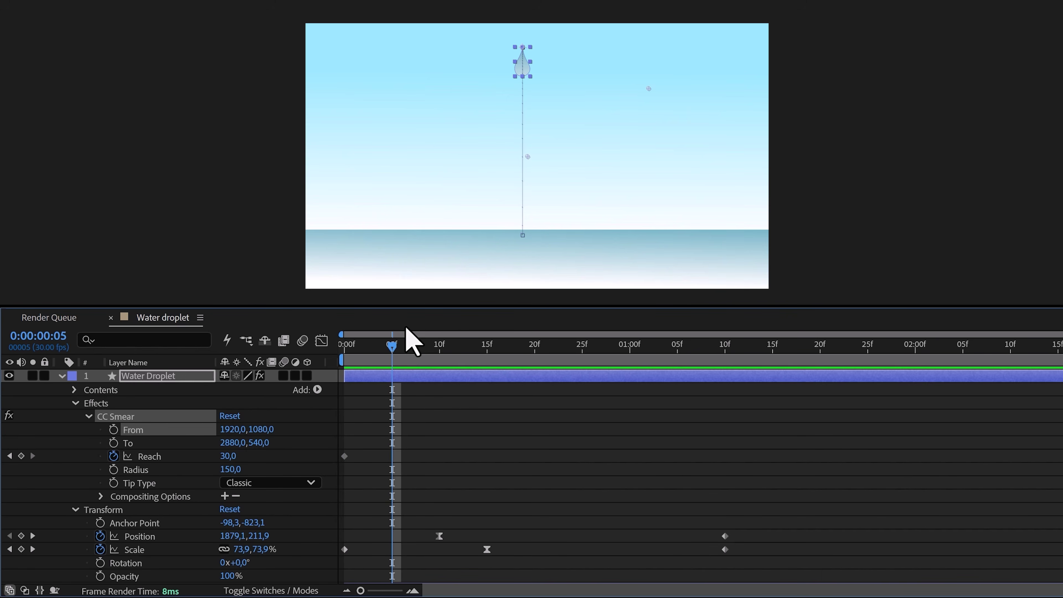
Step: Place CC Smear's From point near 1875, 374 and To point near 1879, 626, and keyframe Reach at 0 at 0:00:00:15
drag(526, 156, 524, 104)
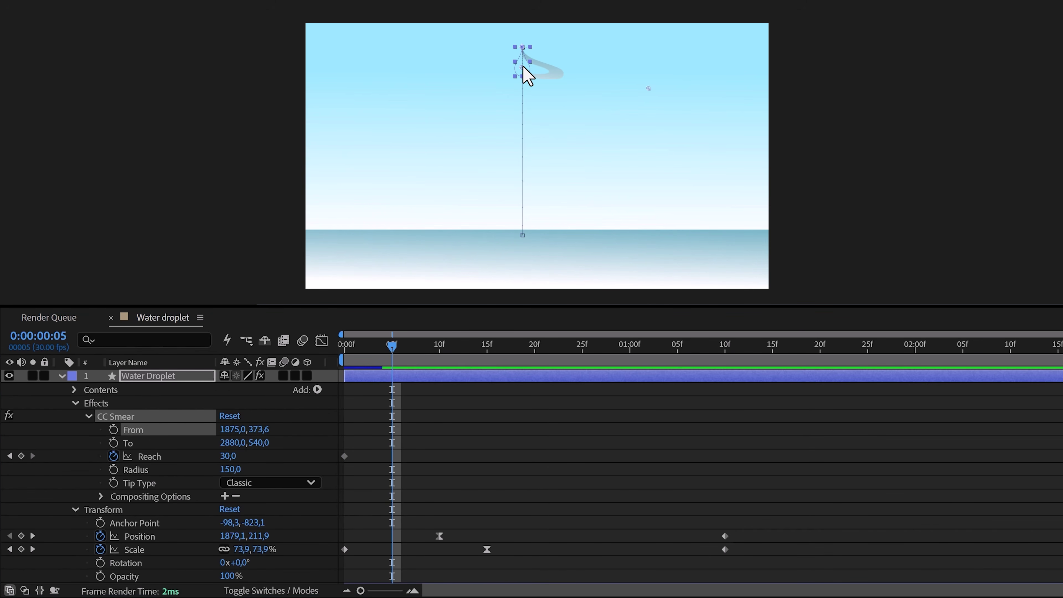
drag(648, 88, 524, 101)
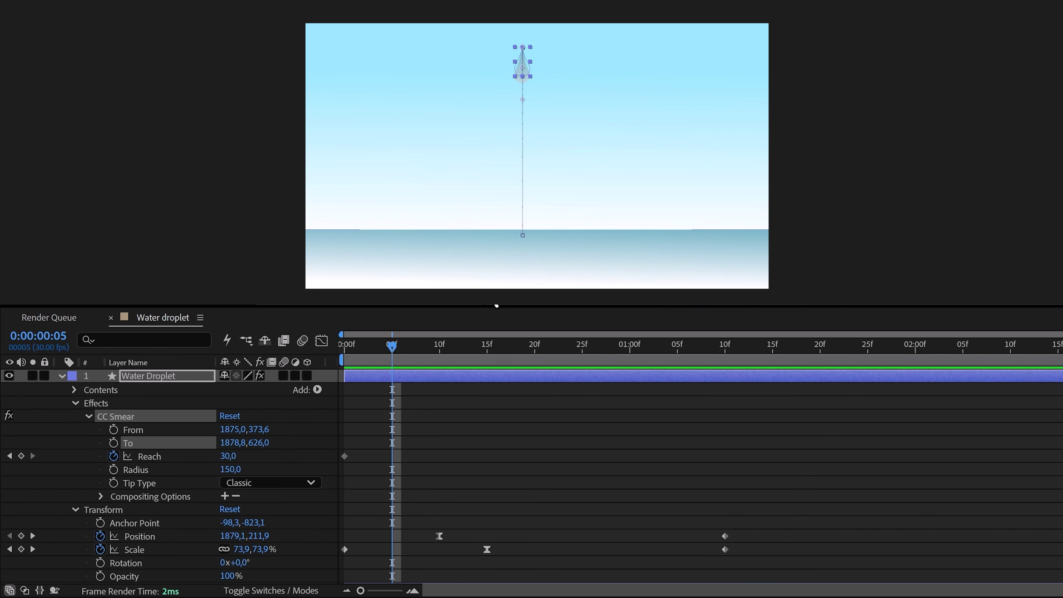
drag(391, 350, 489, 349)
click(229, 456)
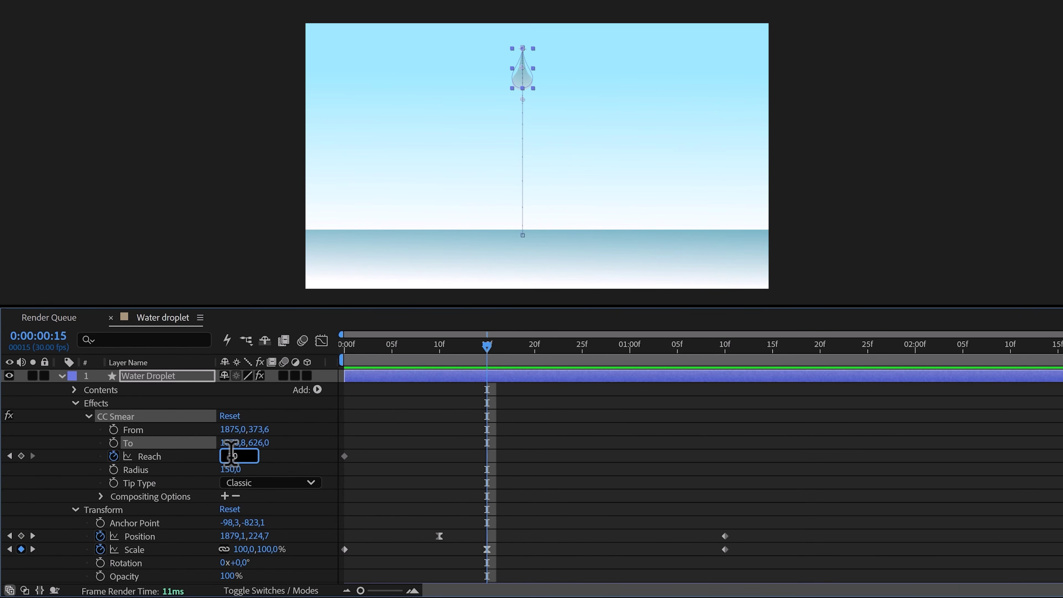
text(0)
key(Return)
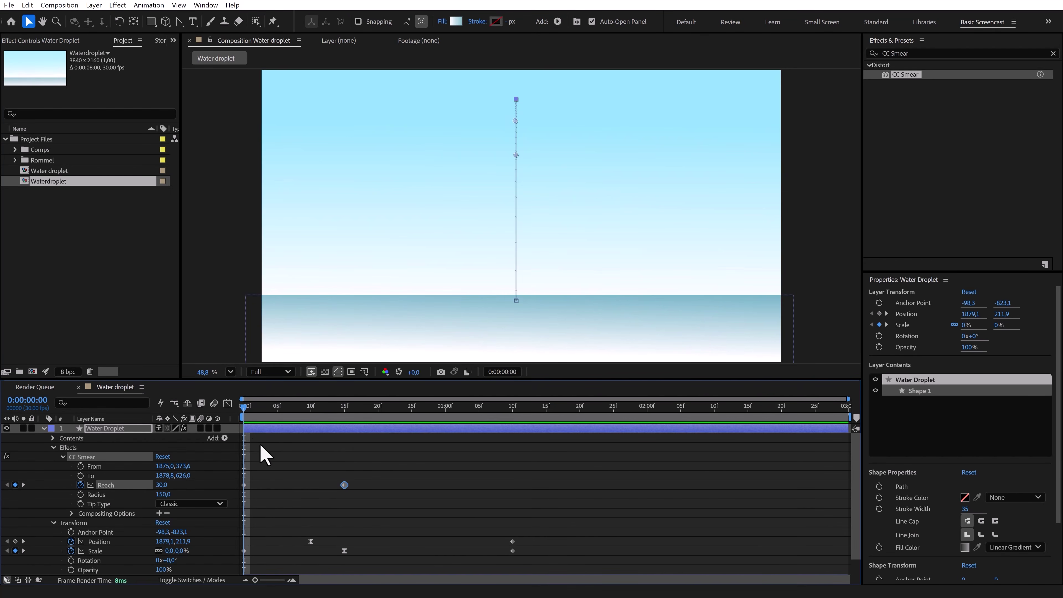
key(space)
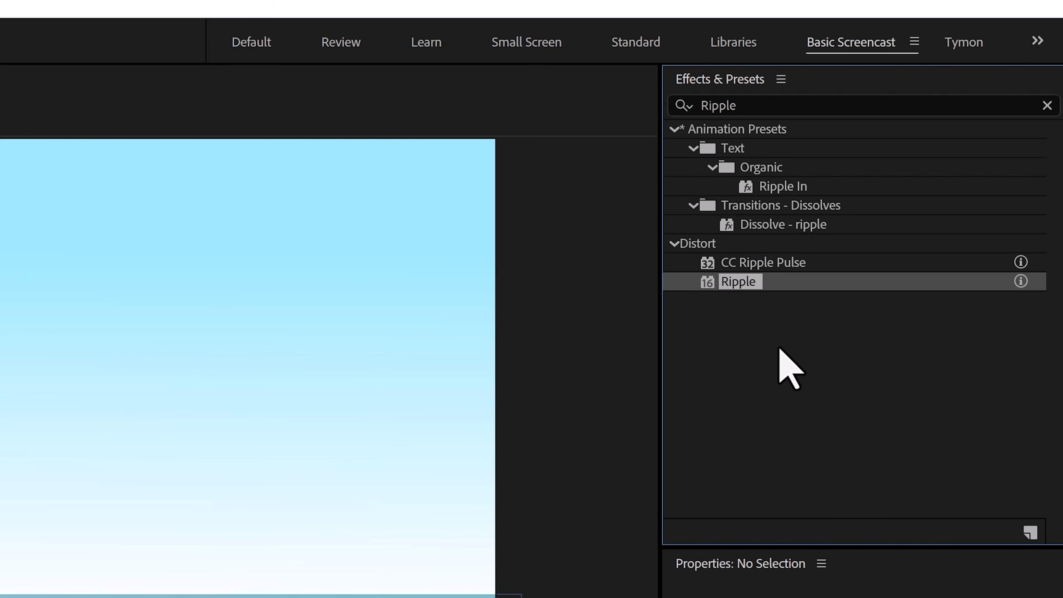
Step: Apply the Ripple effect to the Pool layer and expand its properties
drag(737, 289, 171, 374)
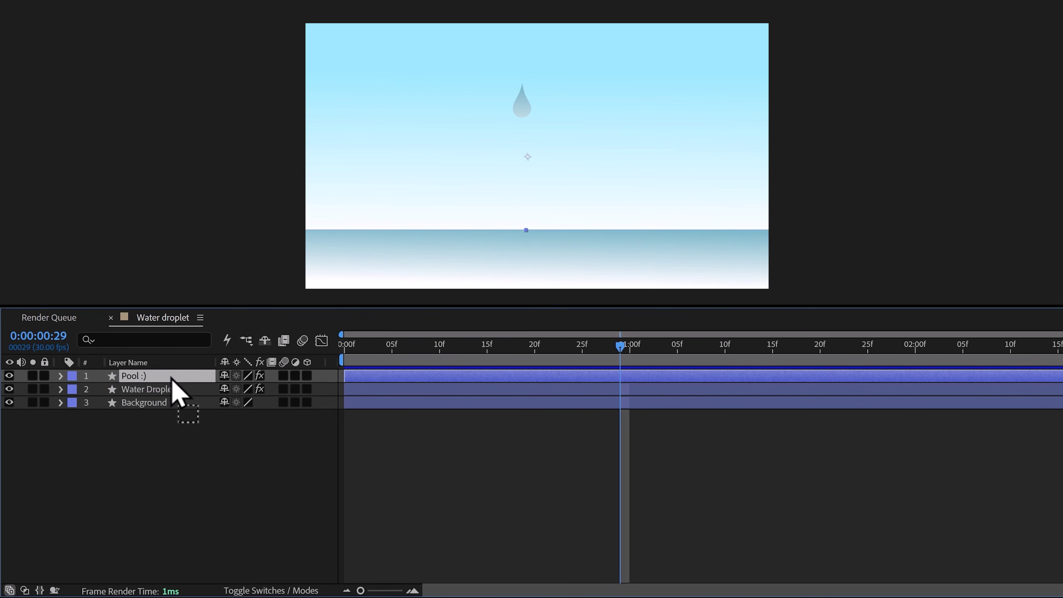
click(60, 376)
click(89, 416)
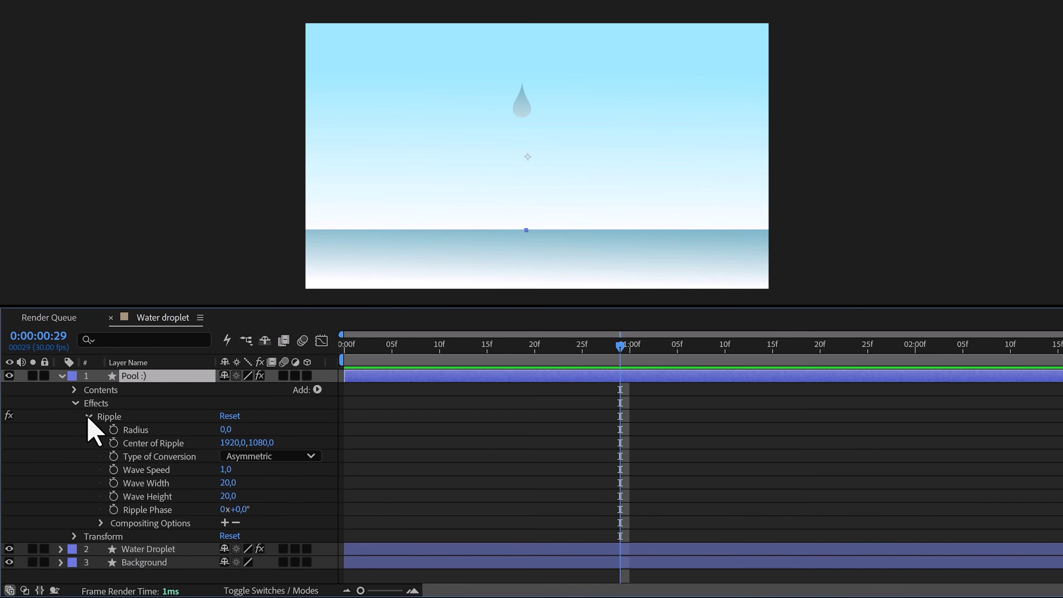
Step: Keyframe Ripple's Radius from 0 at 0:00:01:08, as the droplet meets the pool, to 100 at 0:00:01:12
drag(626, 349, 705, 350)
click(113, 429)
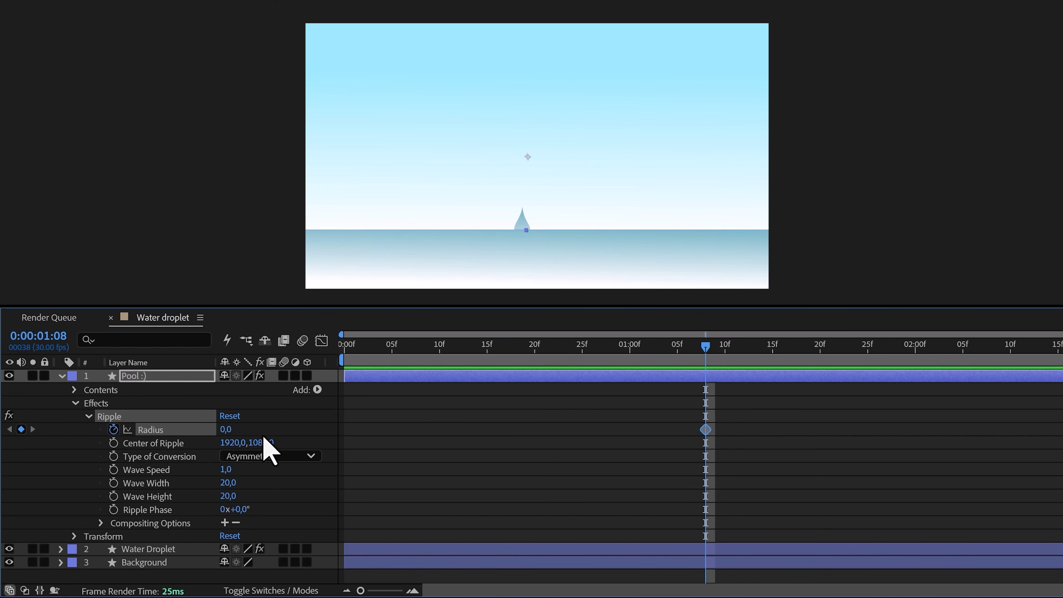
drag(706, 348, 744, 351)
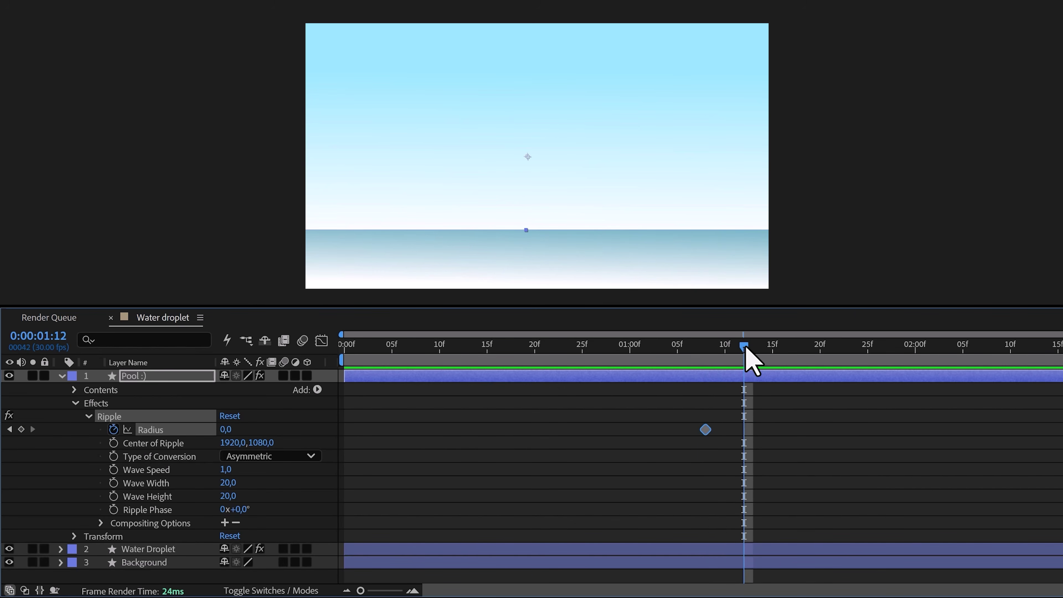
click(230, 429)
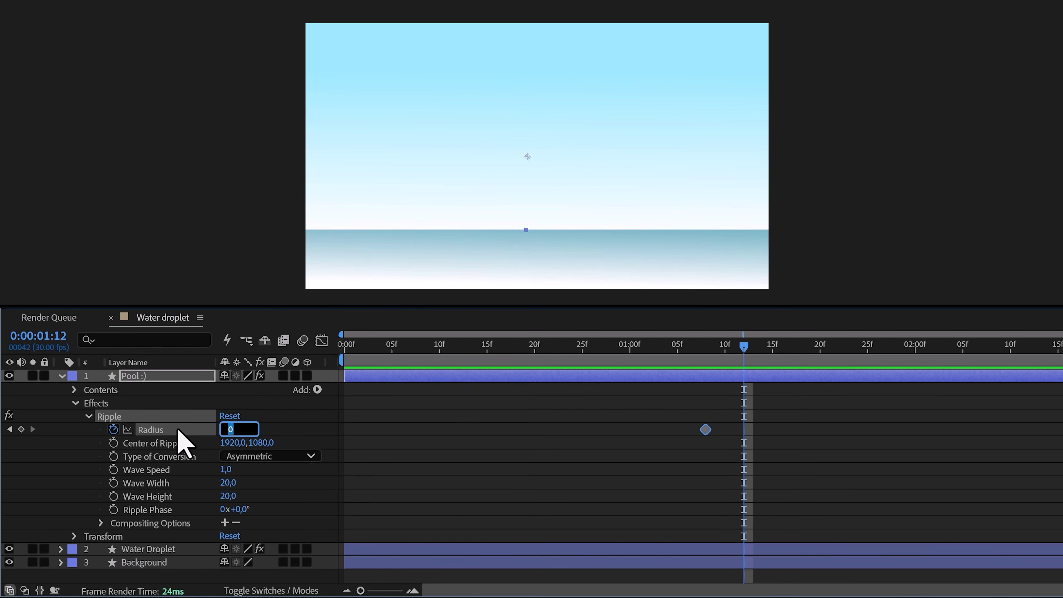
text(100)
key(Return)
Step: Set Ripple's Wave Speed to 3 and Wave Width to 77.7, and shift the Radius keyframes to 0:00:01:06 and 0:00:01:10
click(230, 470)
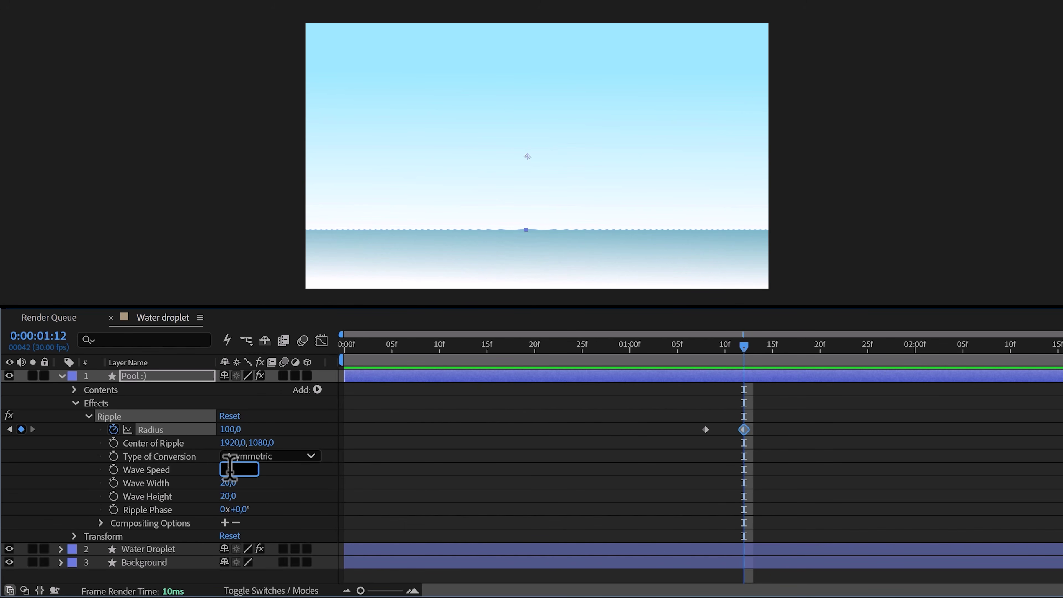
key(Return)
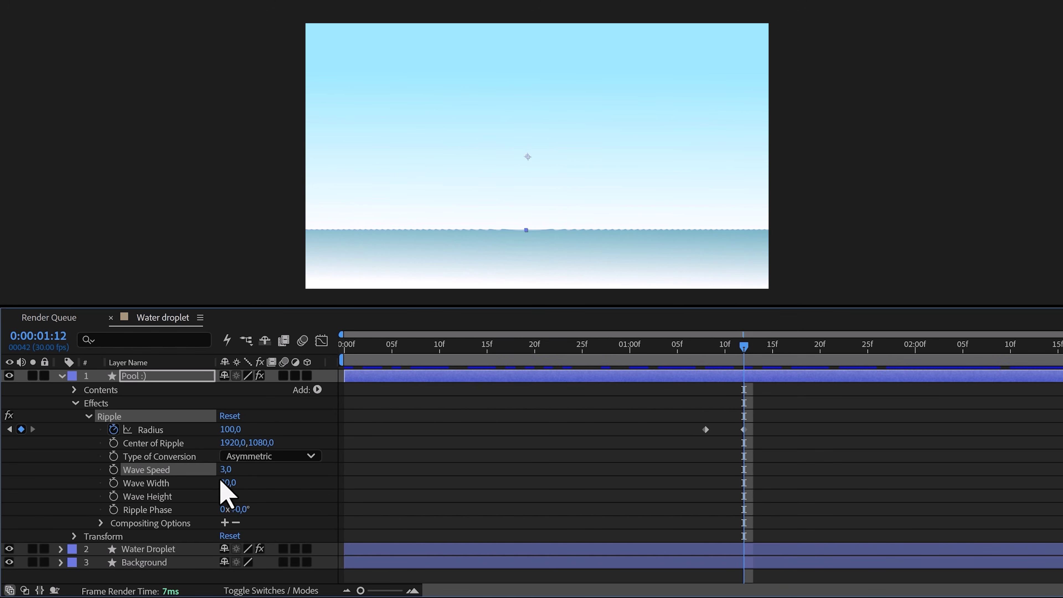
click(227, 481)
drag(375, 472, 682, 468)
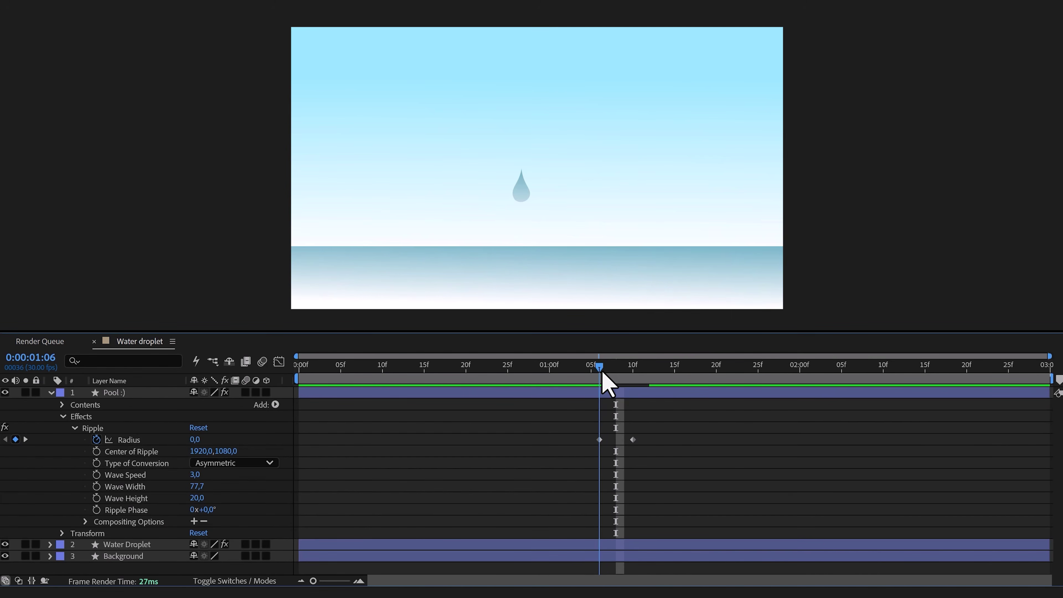
Step: Keyframe Ripple's Wave Height from 72 at 0:00:01:10 down to 0 at 0:00:02:26 so the waves die out
drag(603, 374, 635, 371)
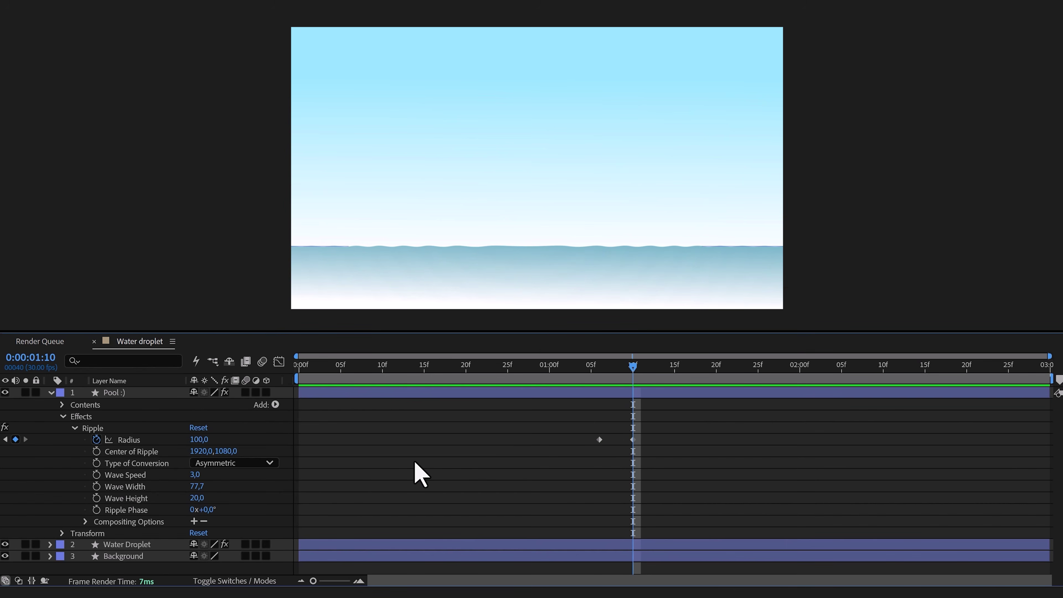
click(96, 497)
mouse_move(196, 498)
mouse_down()
mouse_move(282, 497)
mouse_move(209, 499)
mouse_up()
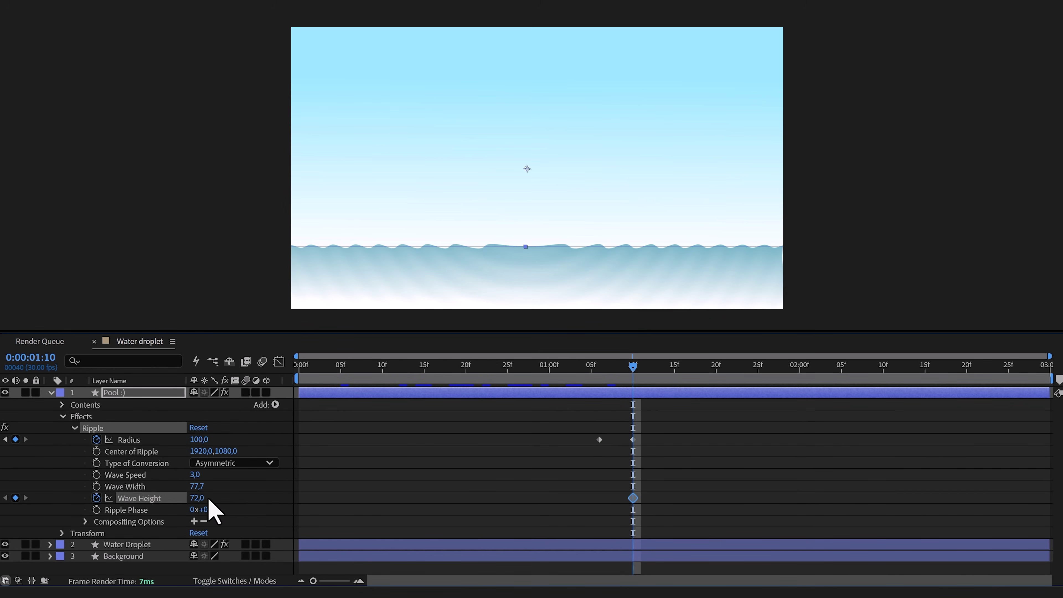
drag(635, 368, 1017, 381)
click(200, 498)
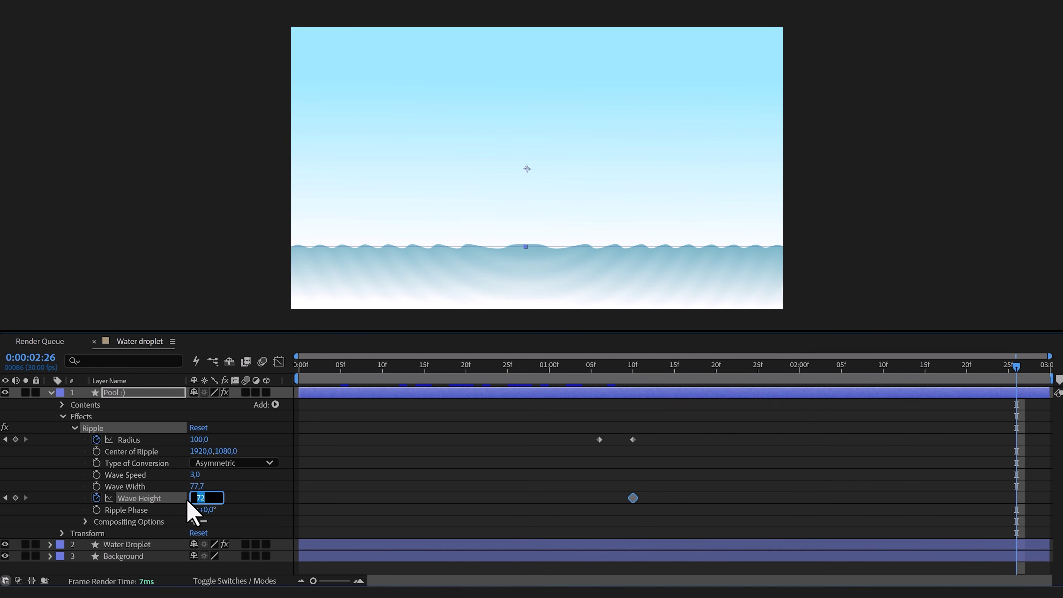
text(0)
key(Return)
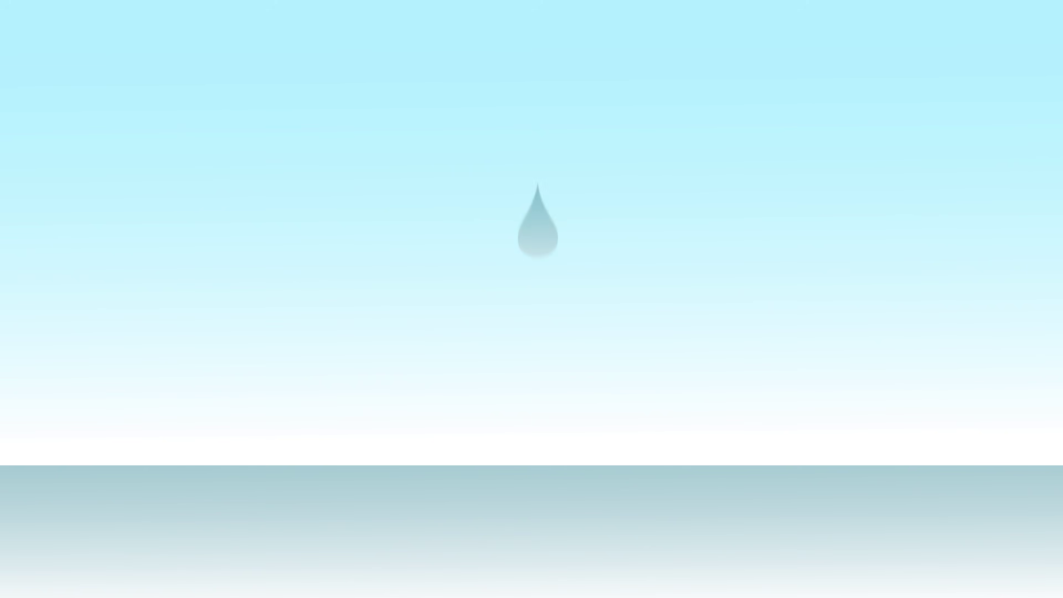